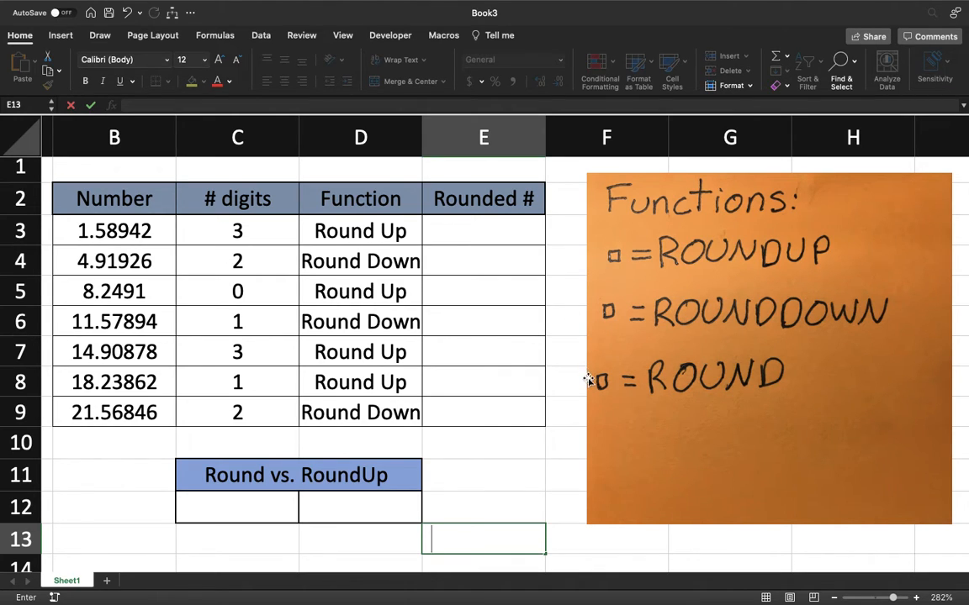
Enter a ROUND formula in C12 that rounds the number in B3 to 2 digits
{"action": "left_click", "coordinate": [256, 508]}
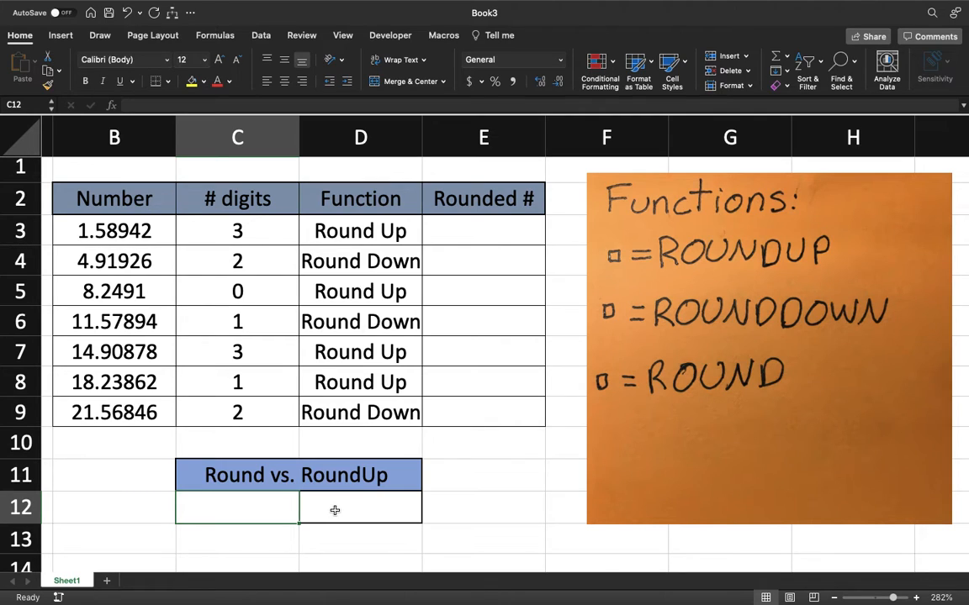
{"action": "left_click", "coordinate": [335, 504]}
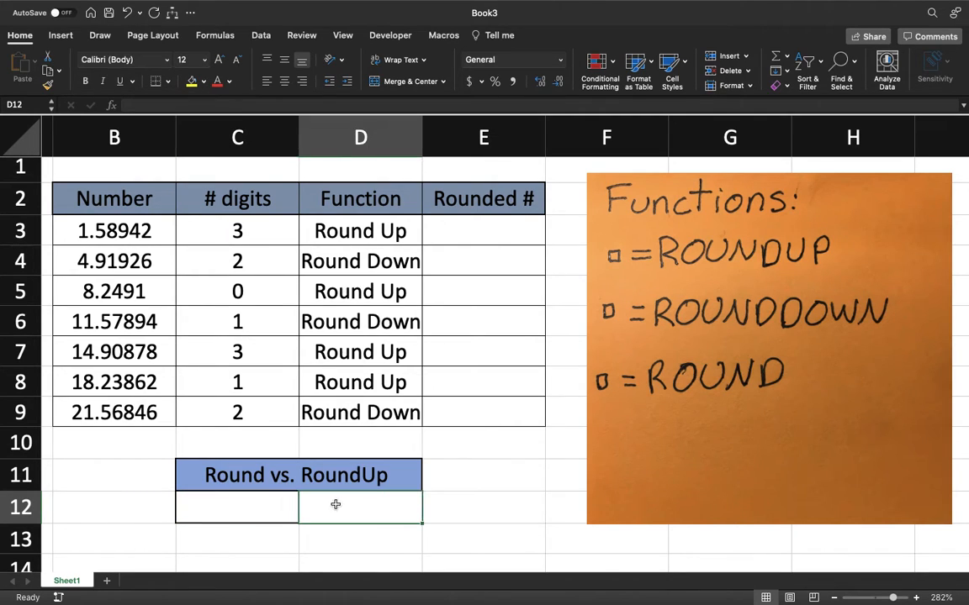
{"action": "left_click", "coordinate": [270, 504]}
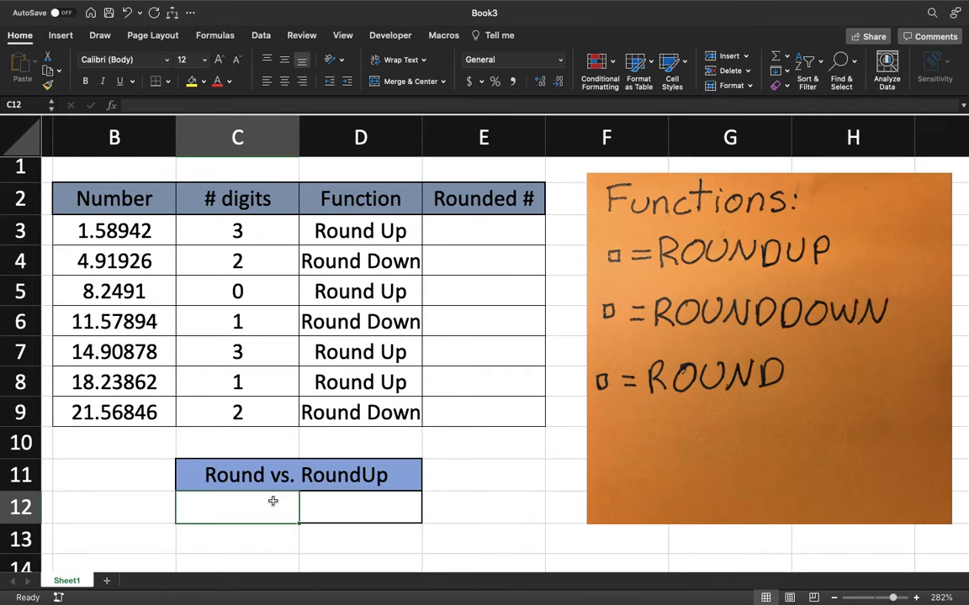
{"action": "type", "text": "=round("}
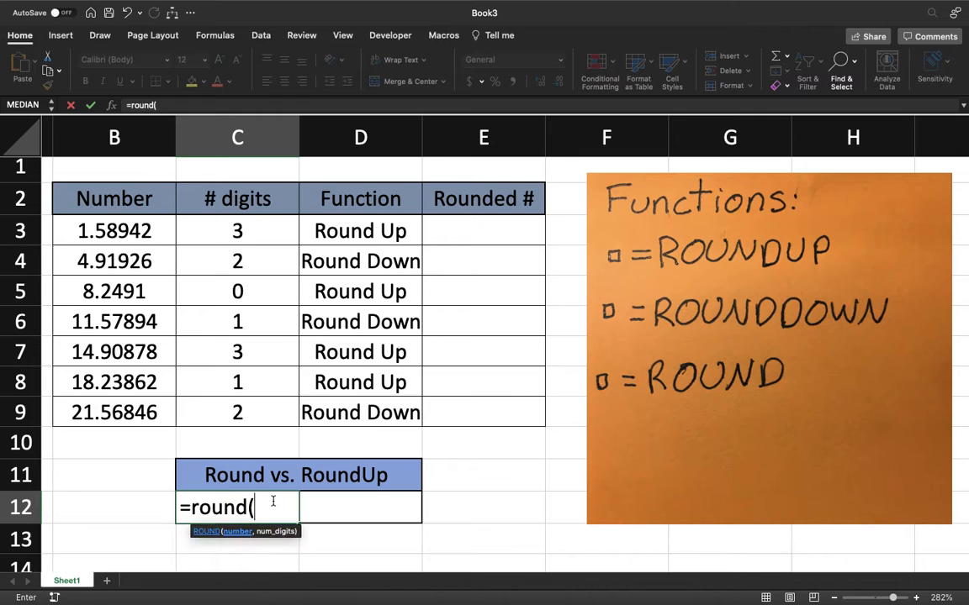
{"action": "left_click", "coordinate": [138, 236]}
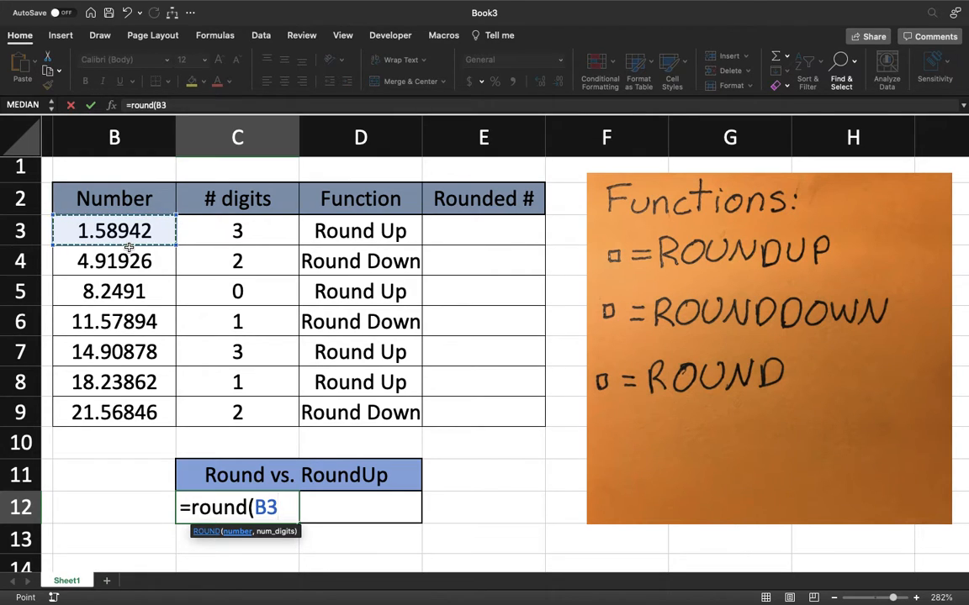
{"action": "type", "text": ","}
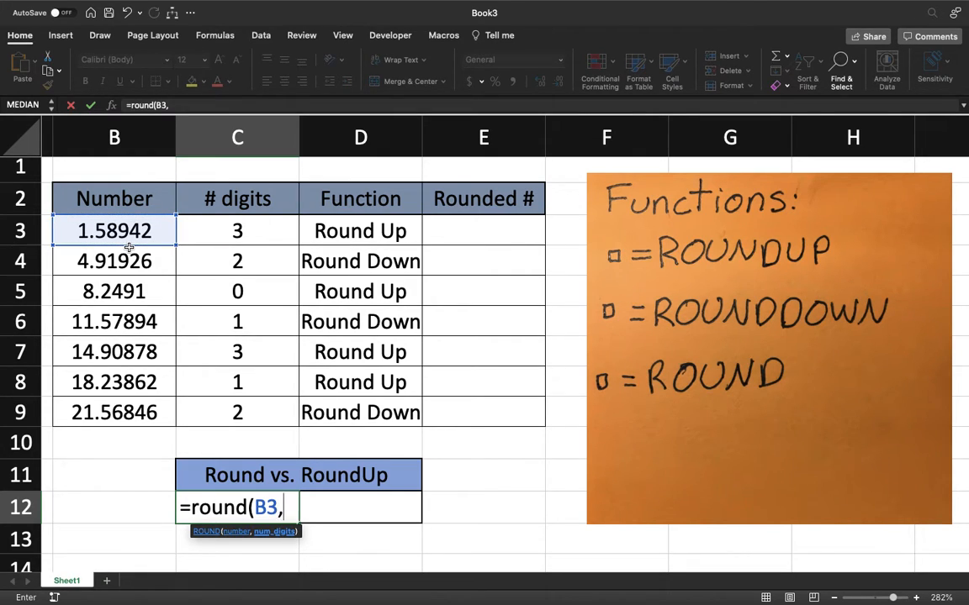
{"action": "type", "text": "2"}
{"action": "key", "text": "Return"}
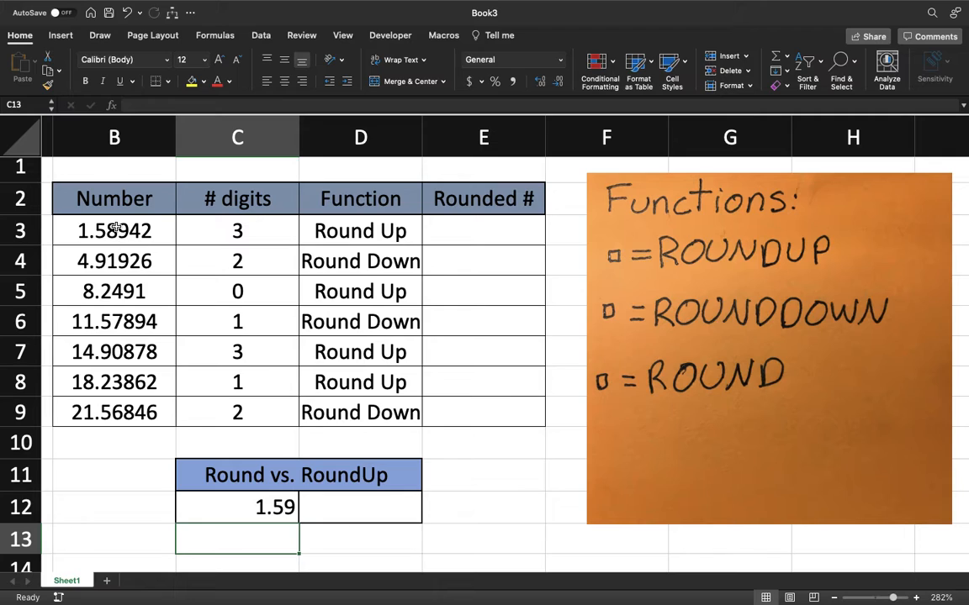
Enter a ROUNDUP formula in D12 that rounds the number in B3 up to 2 digits
{"action": "left_click", "coordinate": [370, 504]}
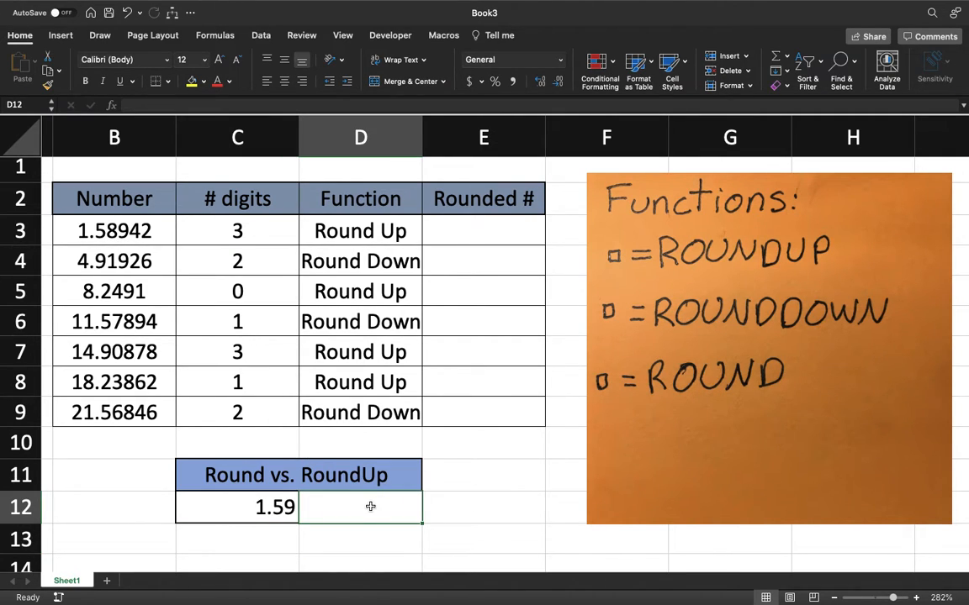
{"action": "type", "text": "=roundup"}
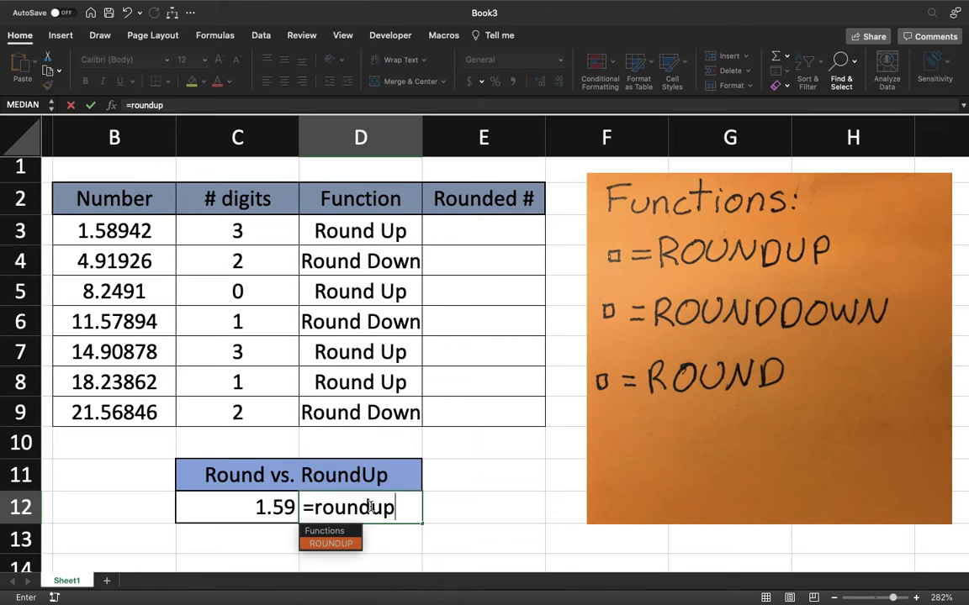
{"action": "type", "text": "("}
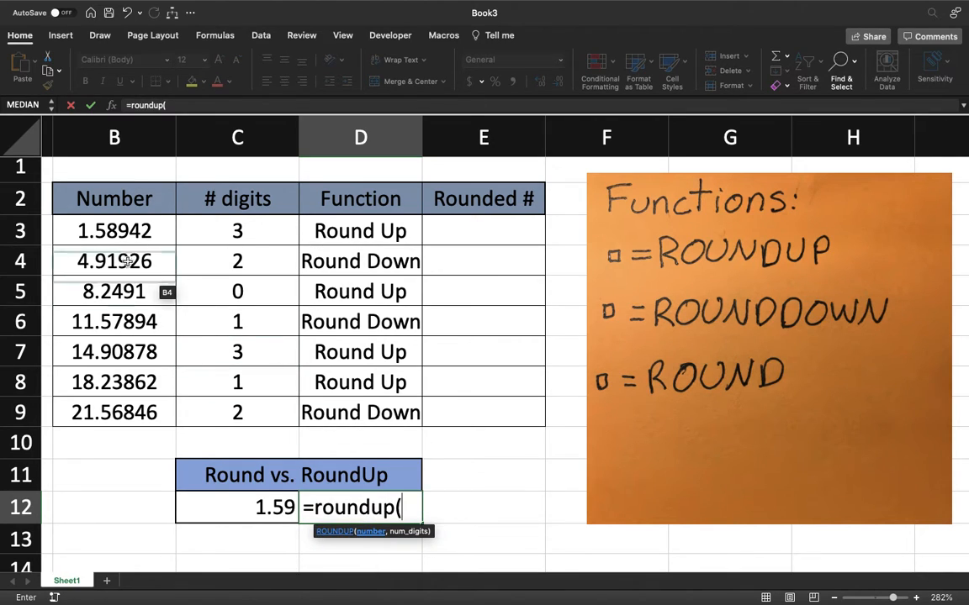
{"action": "left_click", "coordinate": [124, 231]}
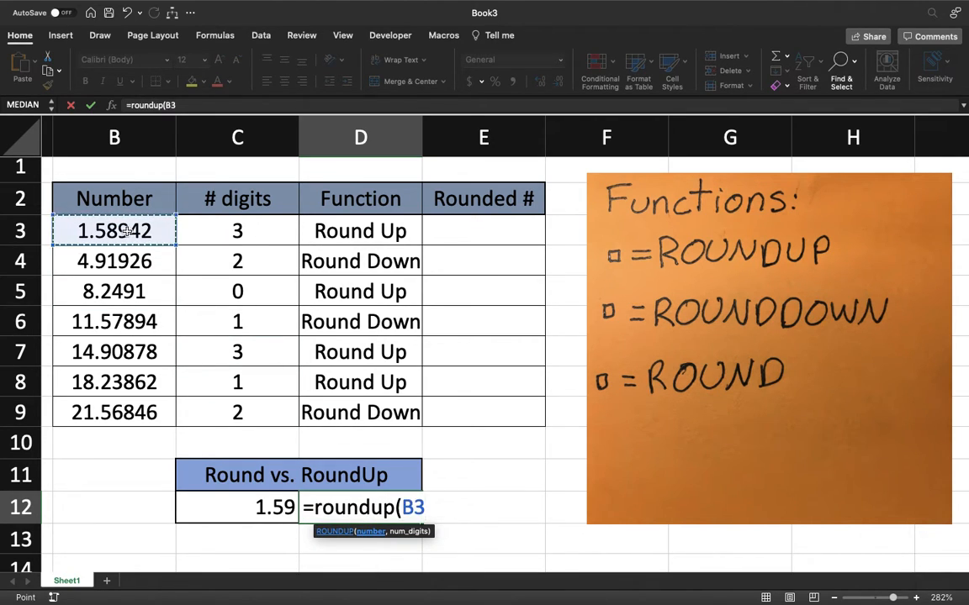
{"action": "type", "text": ","}
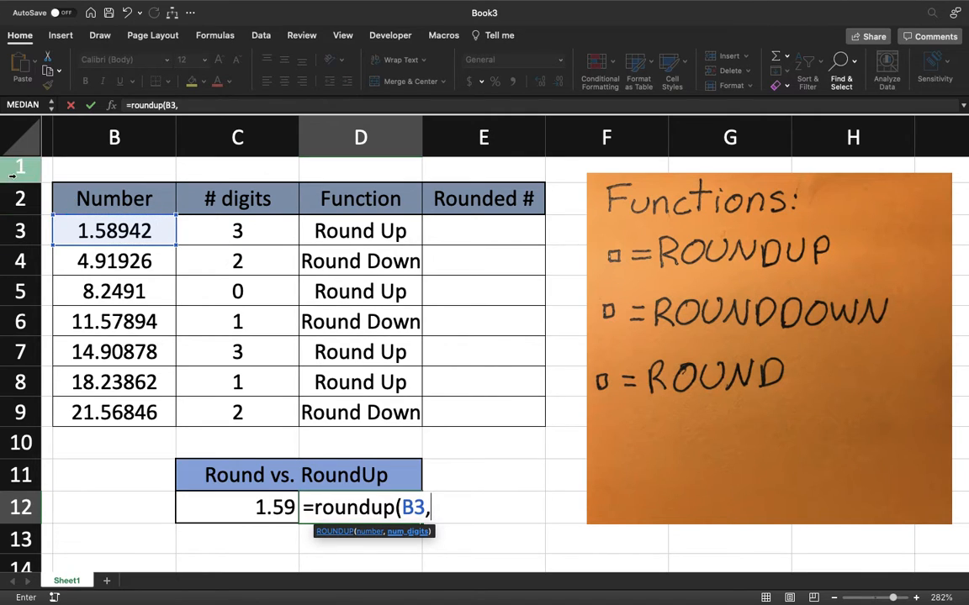
{"action": "type", "text": "2"}
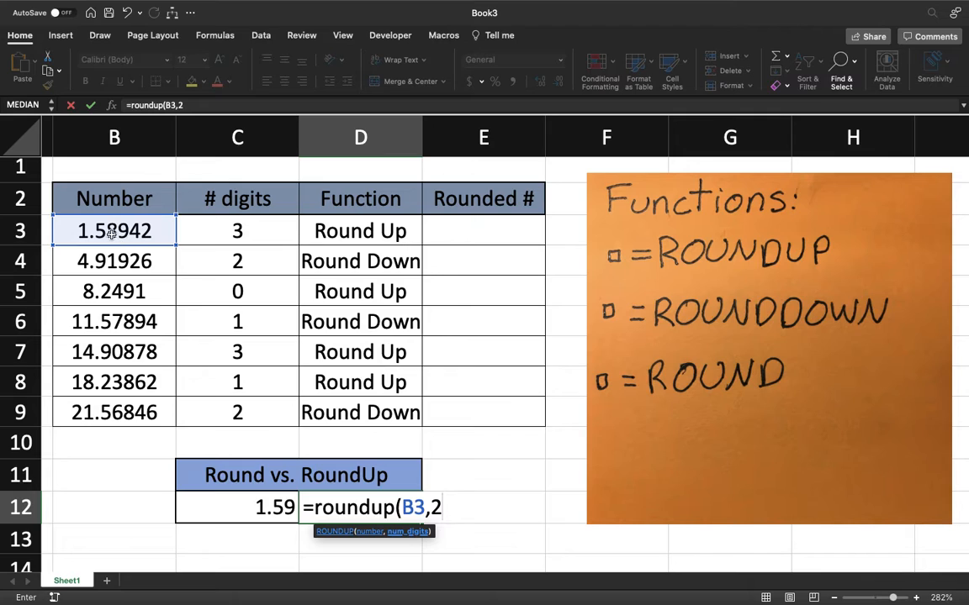
{"action": "key", "text": "Return"}
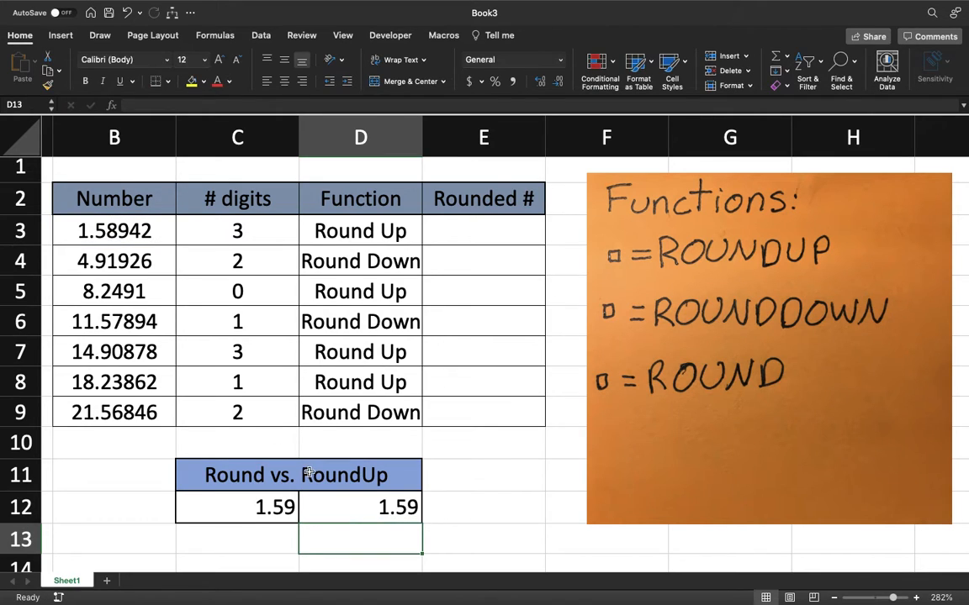
Compare the ROUND and ROUNDUP formulas in C12 and D12
{"action": "left_click", "coordinate": [323, 515]}
{"action": "left_click", "coordinate": [287, 508]}
{"action": "key", "text": "Right"}
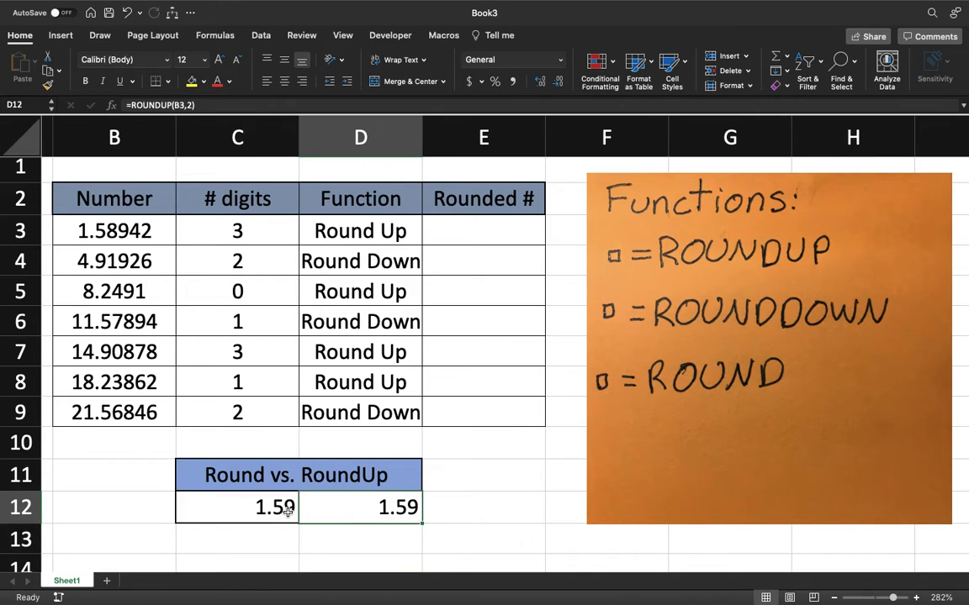
{"action": "key", "text": "Left"}
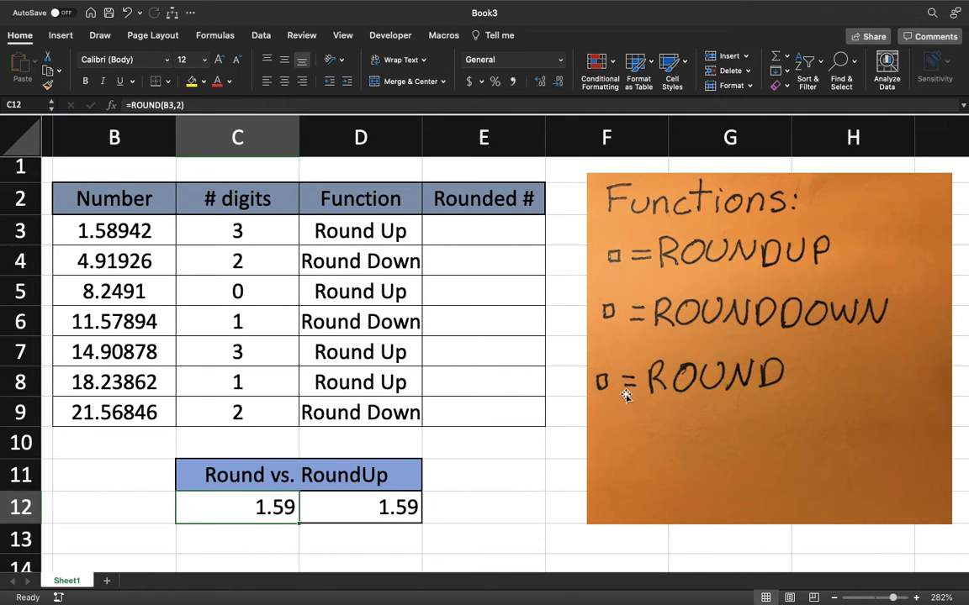
Enter a ROUNDUP formula in E3 with B3 as the number and C3 as the digit count
{"action": "left_click", "coordinate": [486, 241]}
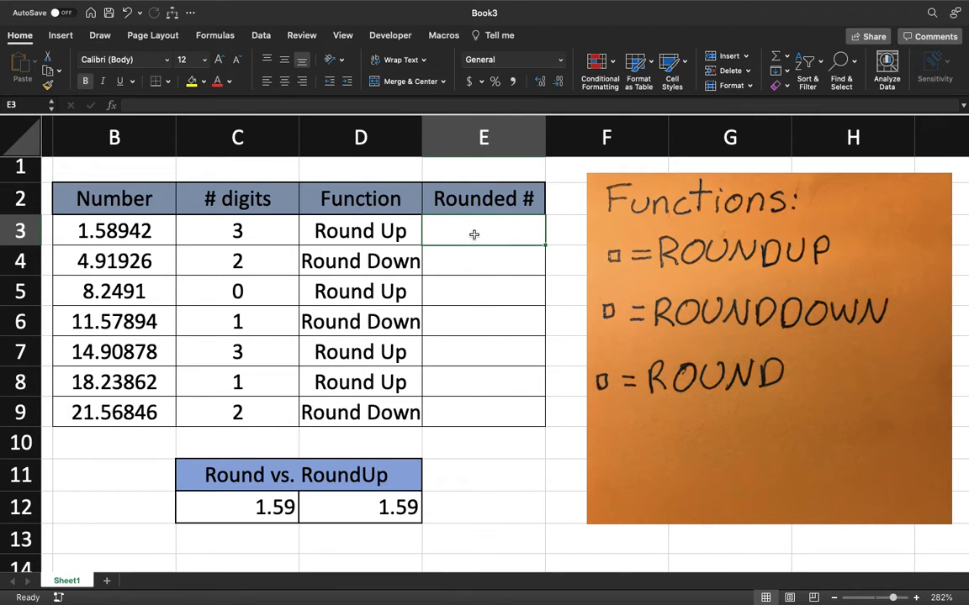
{"action": "type", "text": "="}
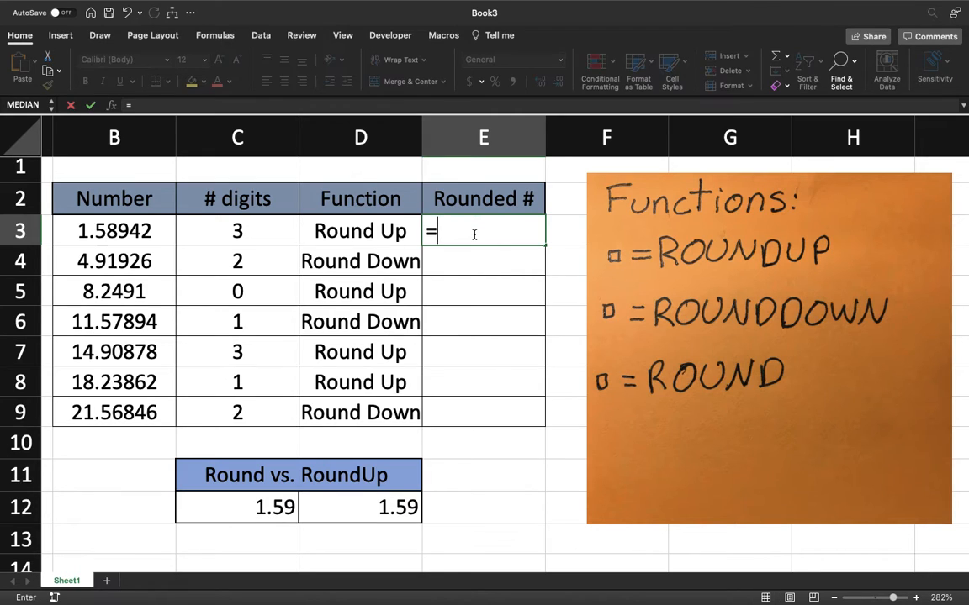
{"action": "type", "text": "roundup"}
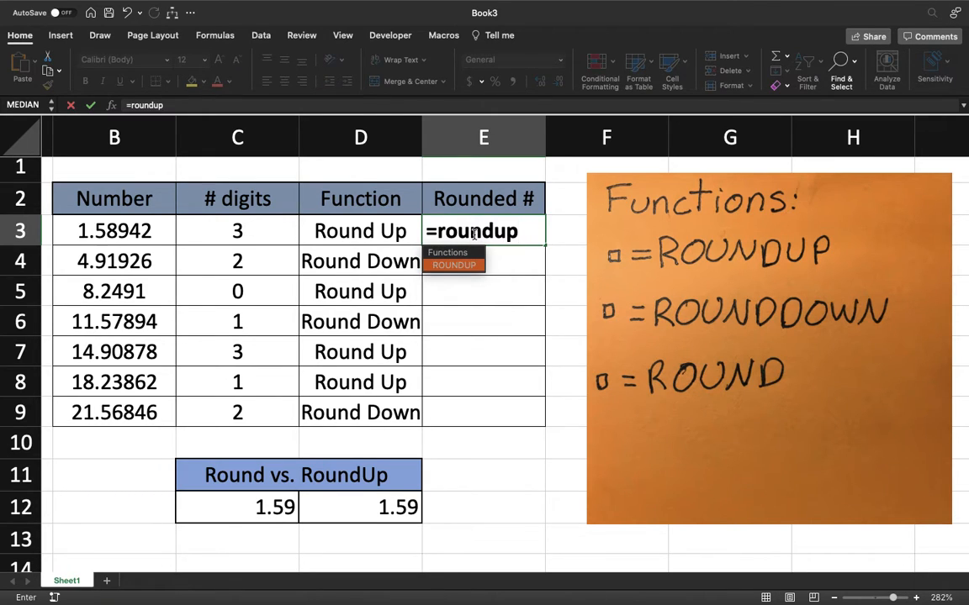
{"action": "type", "text": "("}
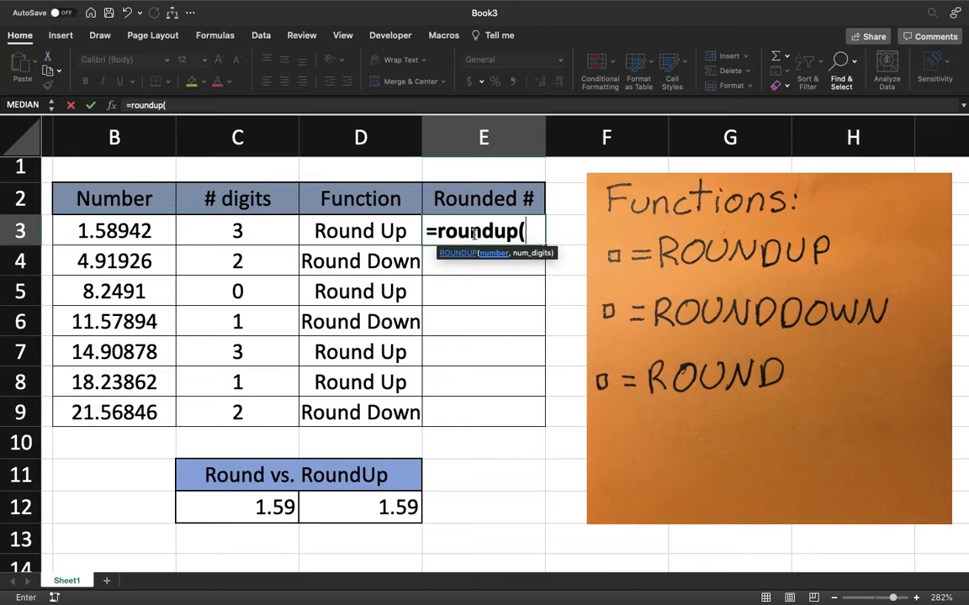
{"action": "left_click", "coordinate": [156, 232]}
{"action": "type", "text": ","}
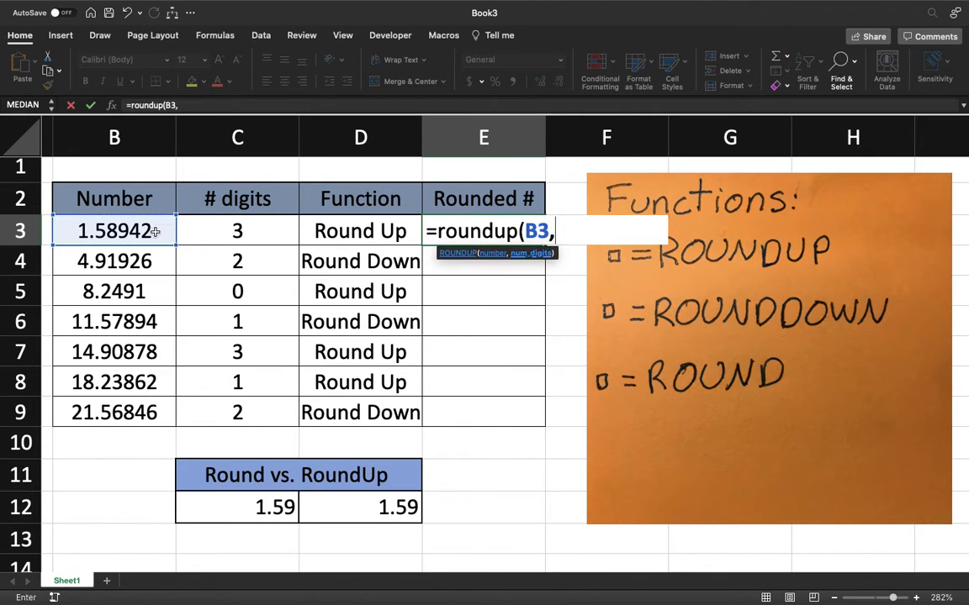
{"action": "left_click", "coordinate": [251, 232]}
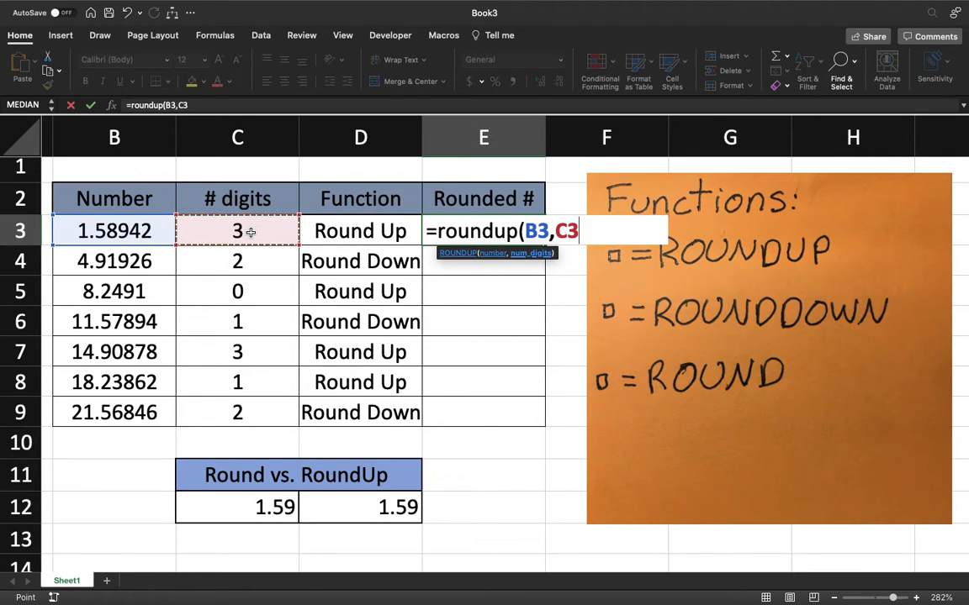
{"action": "key", "text": "Return"}
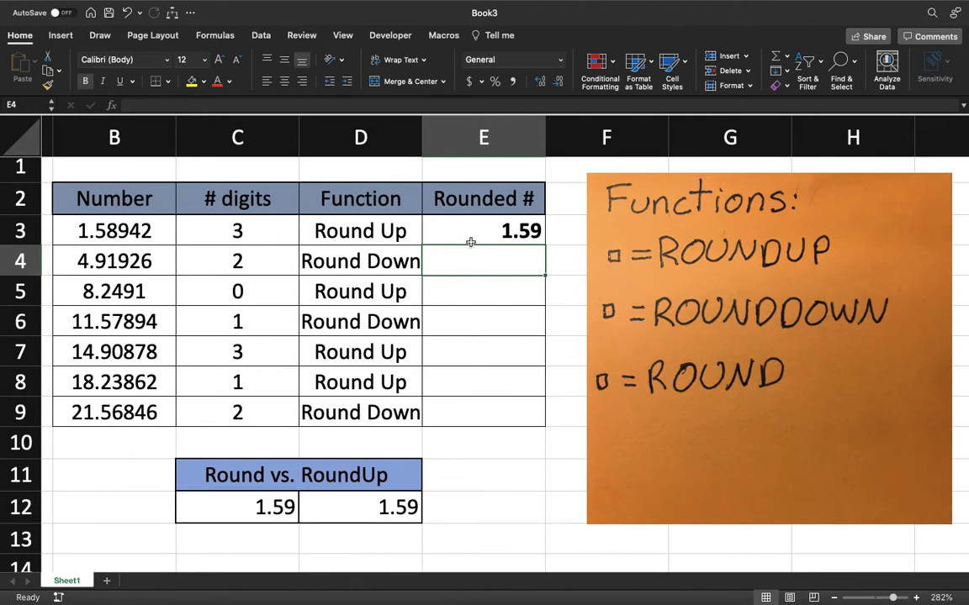
Clear E3 and enter a ROUNDUP formula there that rounds B3 up with the digit count given directly as 3
{"action": "left_click", "coordinate": [503, 233]}
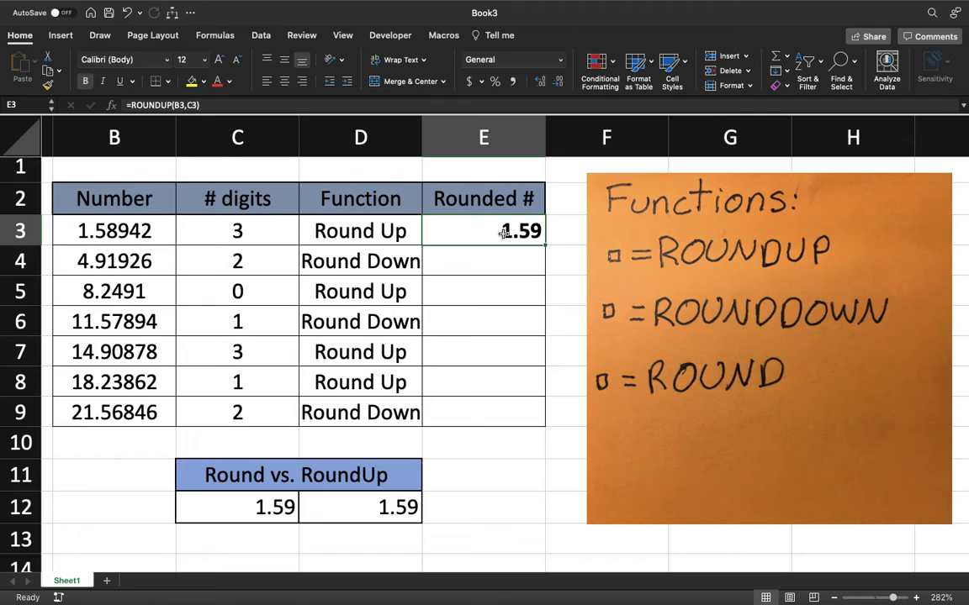
{"action": "key", "text": "Delete"}
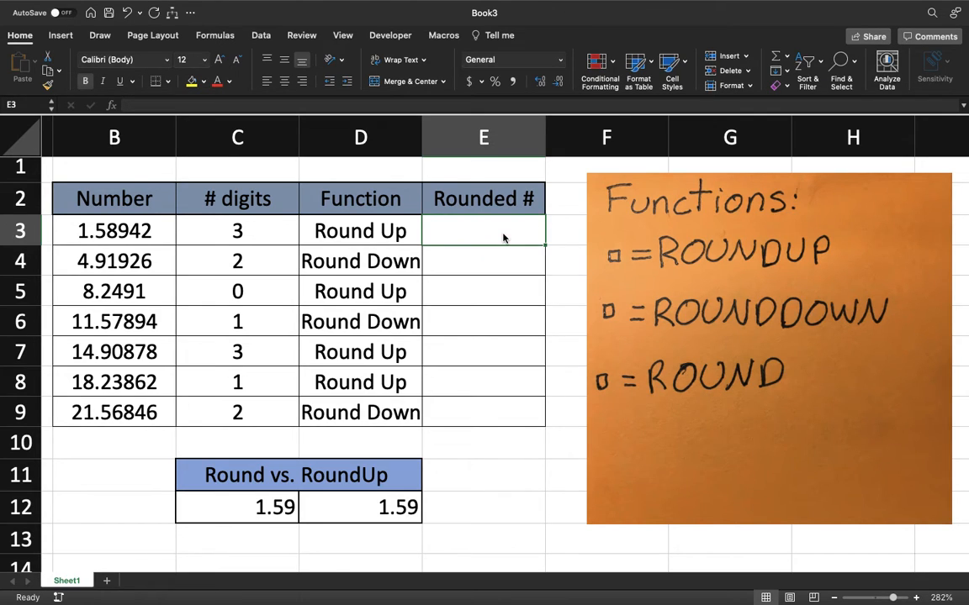
{"action": "type", "text": "=roundup"}
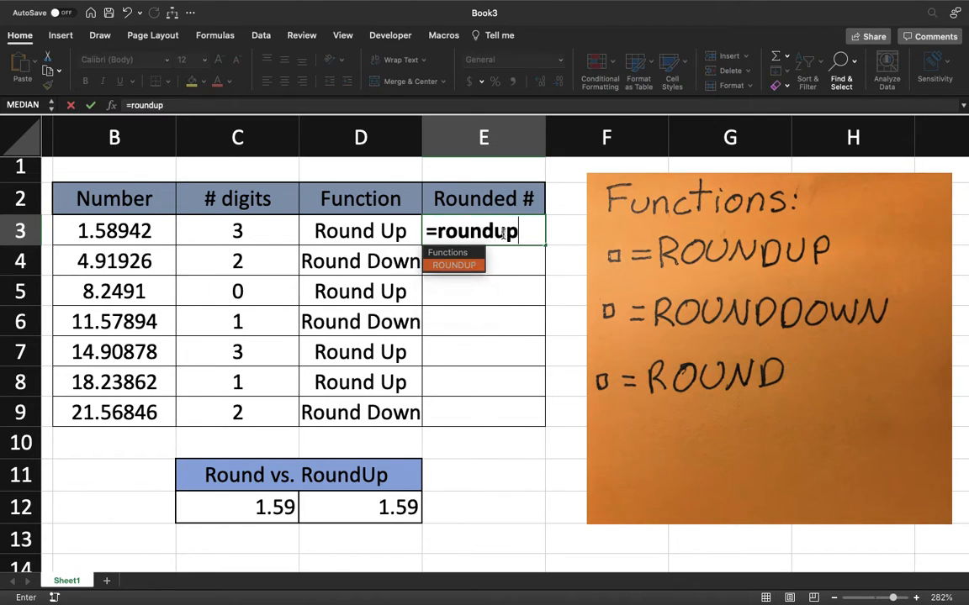
{"action": "type", "text": "("}
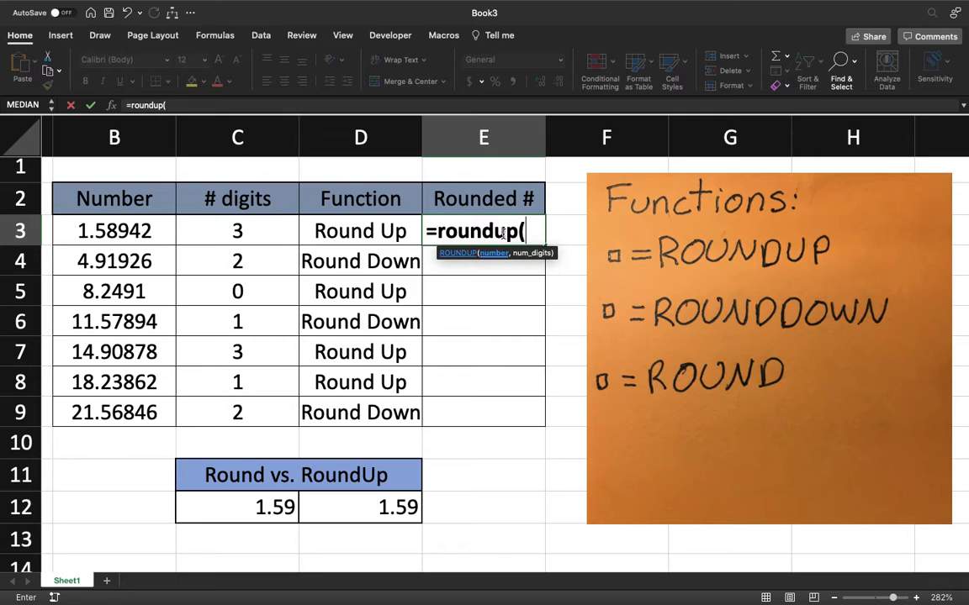
{"action": "left_click", "coordinate": [126, 227]}
{"action": "type", "text": ","}
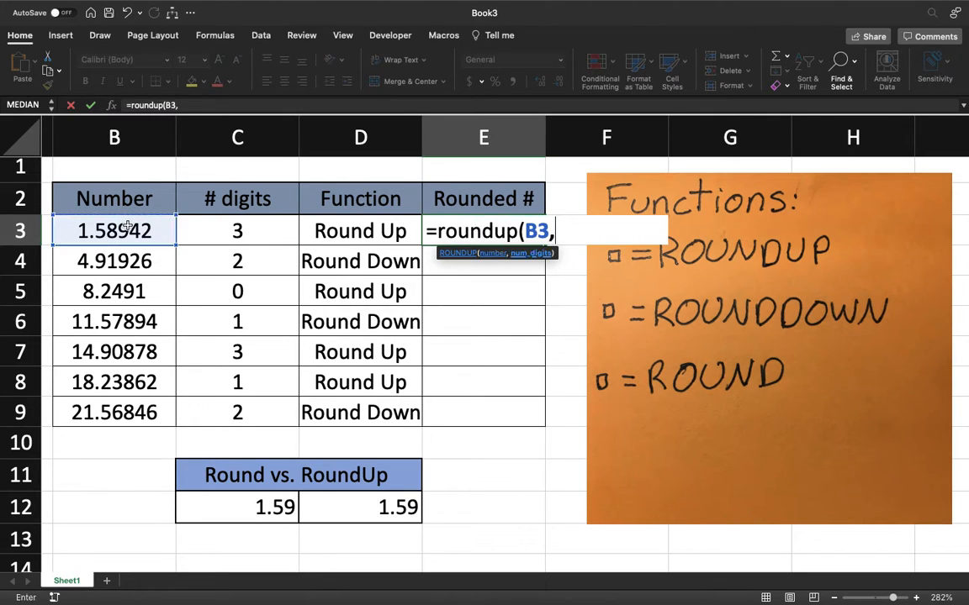
{"action": "type", "text": "3"}
{"action": "key", "text": "Return"}
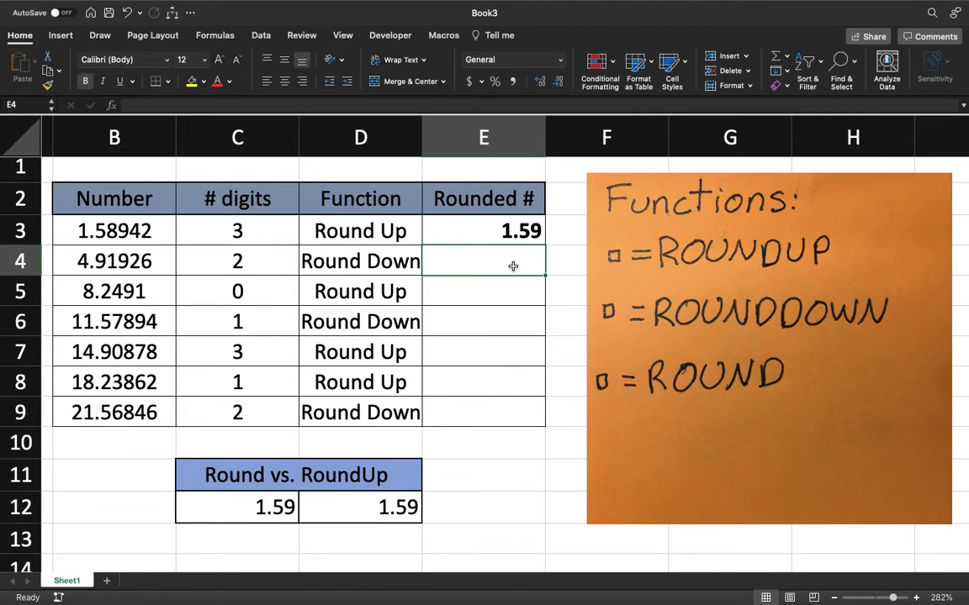
Enter a ROUNDDOWN formula in E4 with B4 as the number and C4 as the digit count
{"action": "type", "text": "="}
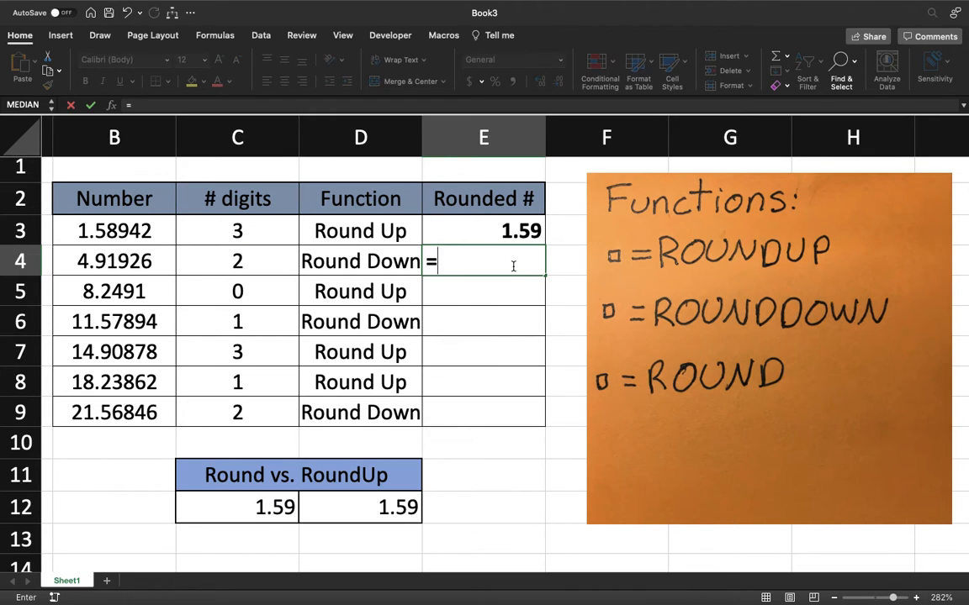
{"action": "type", "text": "round"}
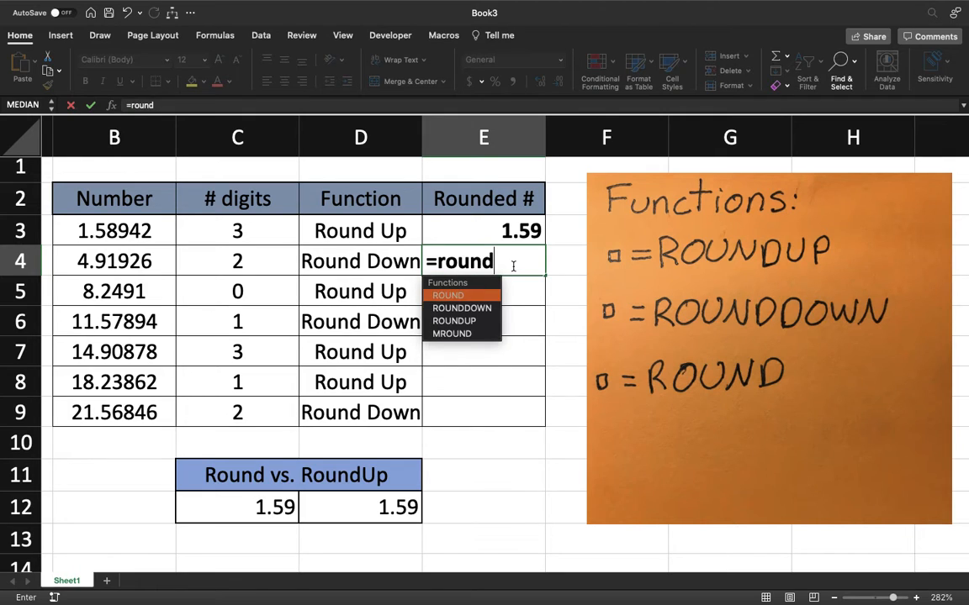
{"action": "type", "text": "down"}
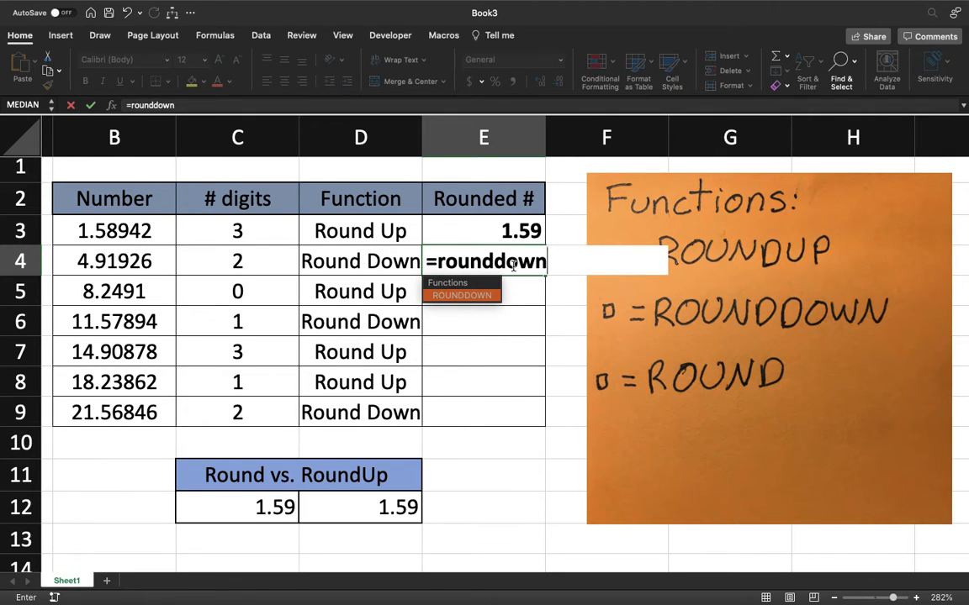
{"action": "type", "text": "("}
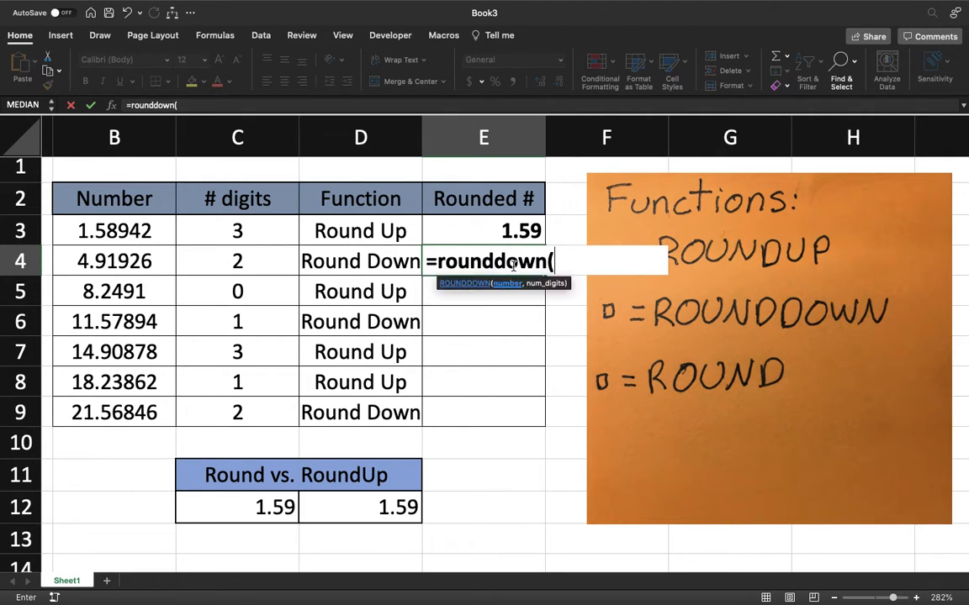
{"action": "left_click", "coordinate": [109, 261]}
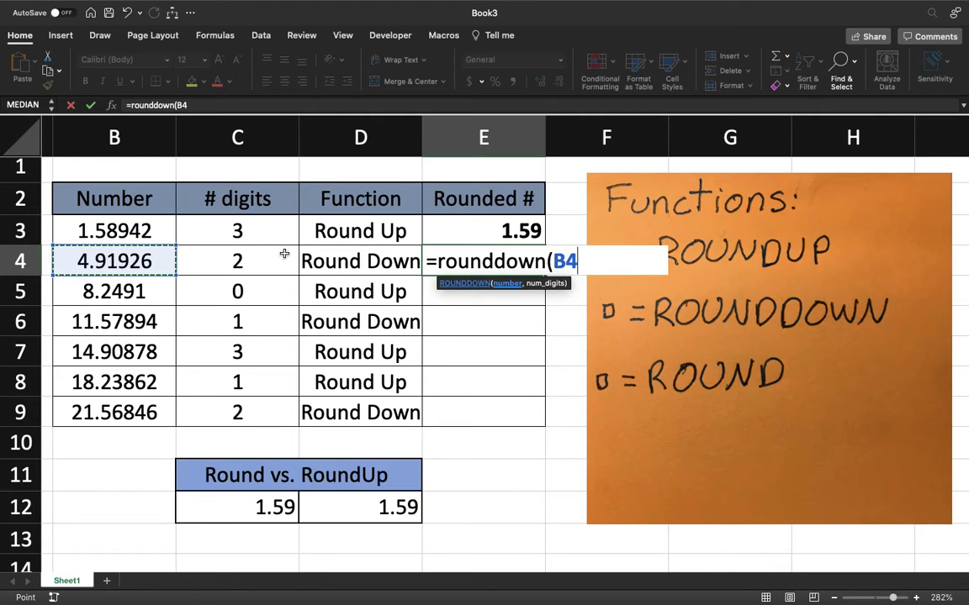
{"action": "type", "text": ","}
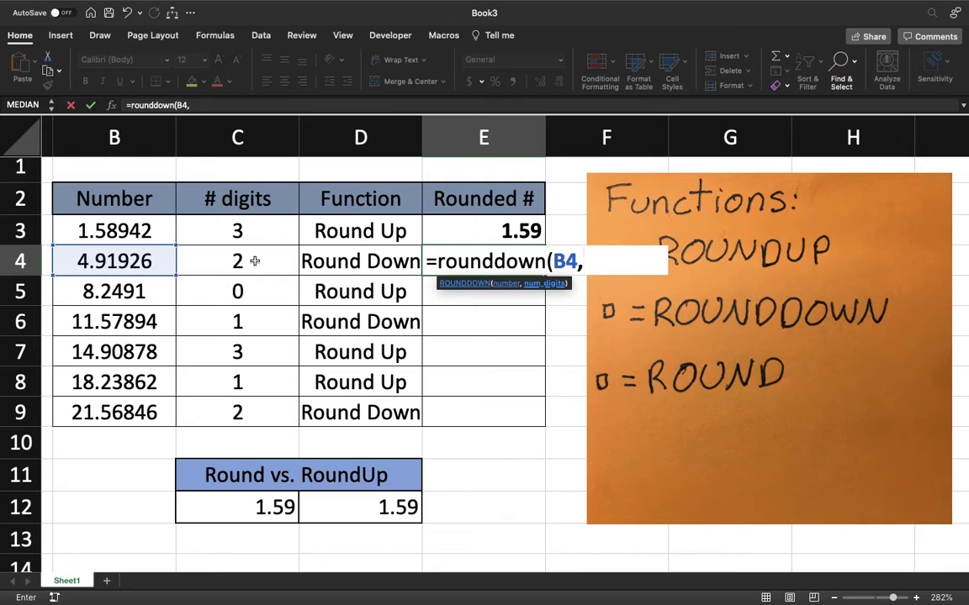
{"action": "left_click", "coordinate": [254, 261]}
{"action": "key", "text": "Return"}
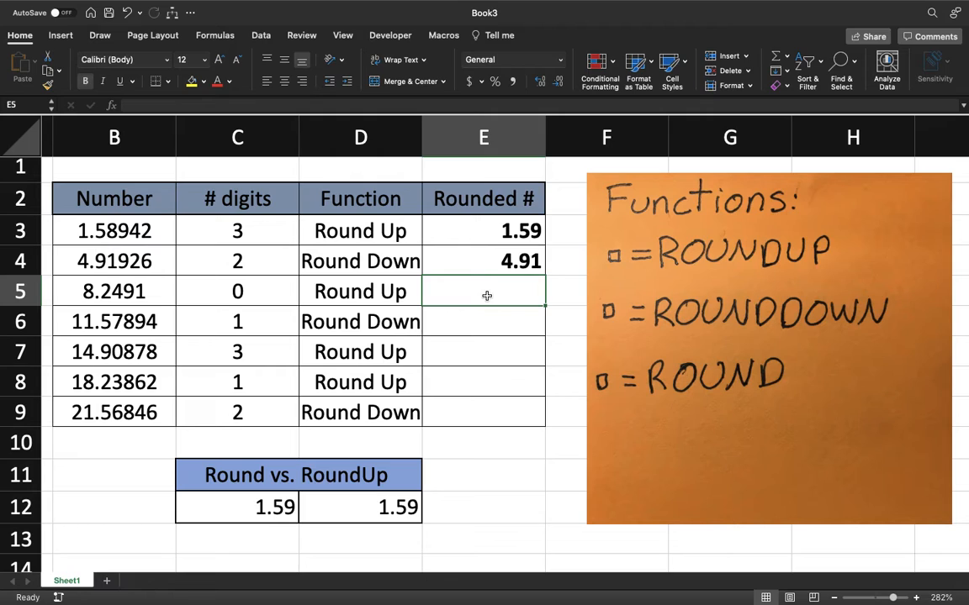
Enter a ROUNDUP formula in E5 that rounds B5 up with the digit count given directly as 0
{"action": "type", "text": "="}
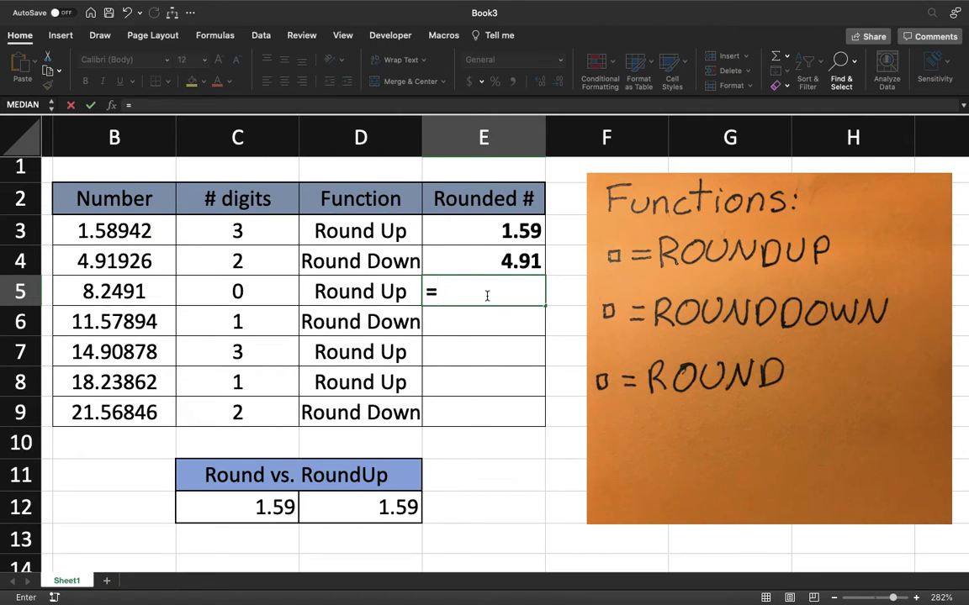
{"action": "type", "text": "roundup("}
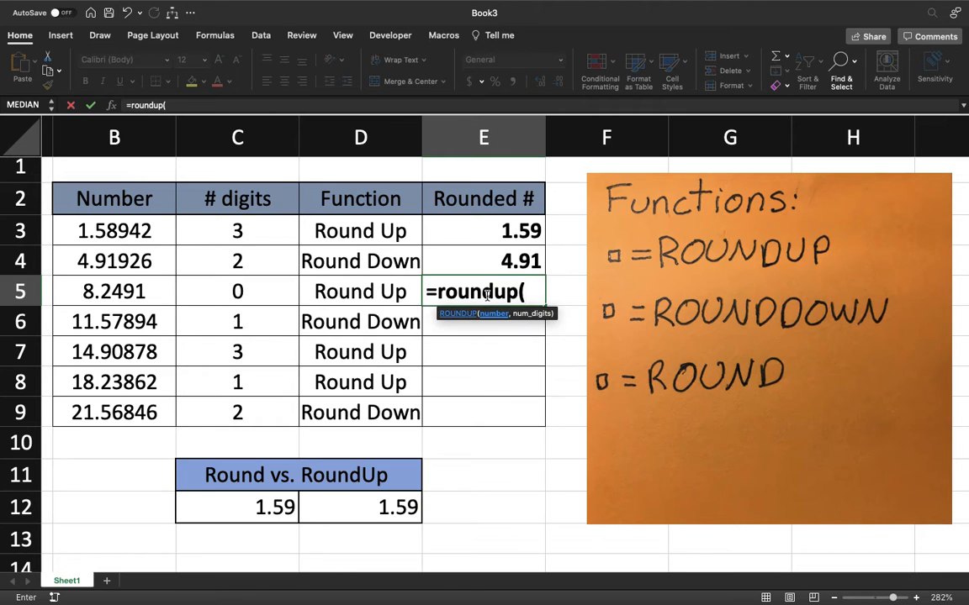
{"action": "left_click", "coordinate": [140, 291]}
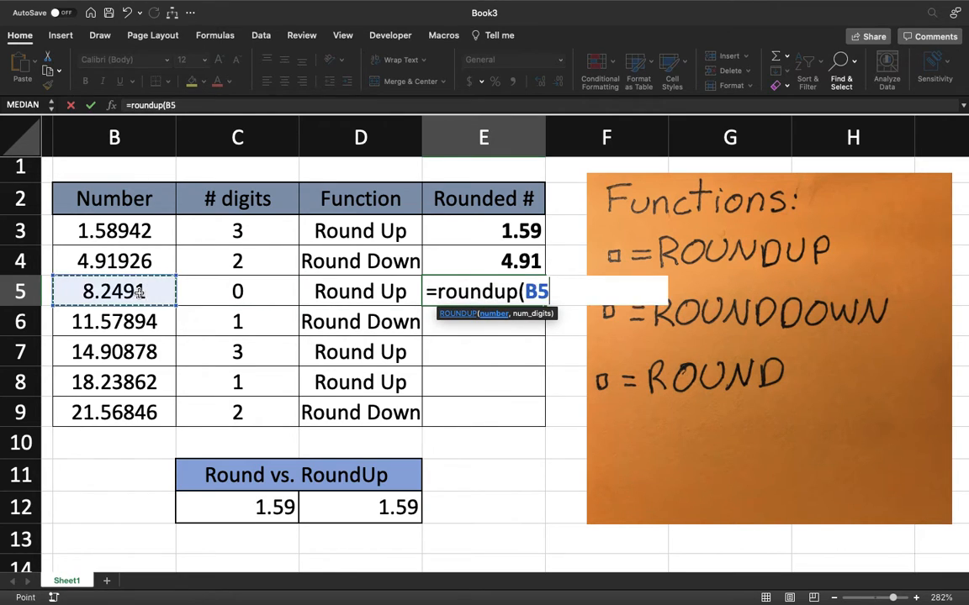
{"action": "type", "text": ","}
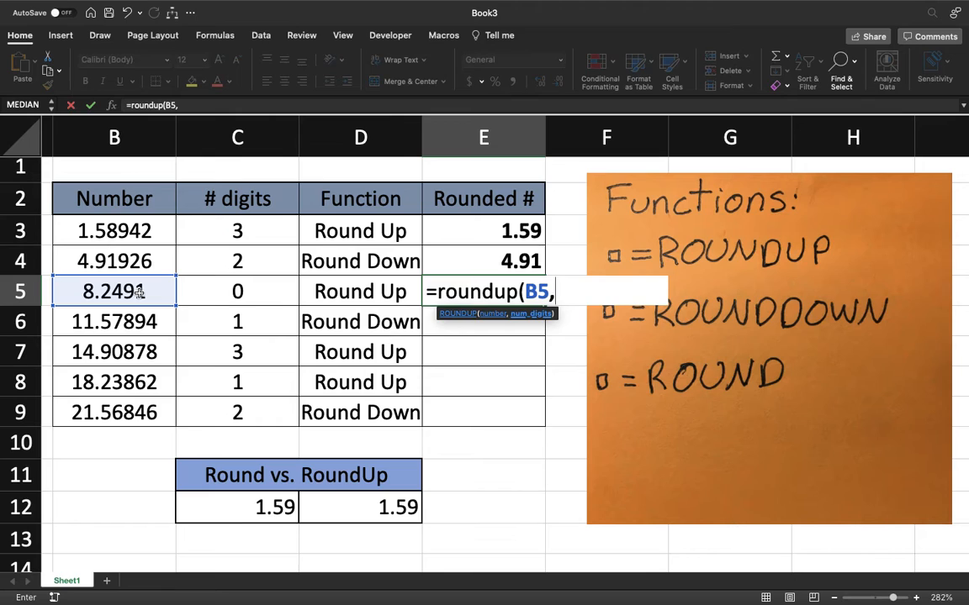
{"action": "type", "text": "0)"}
{"action": "key", "text": "Return"}
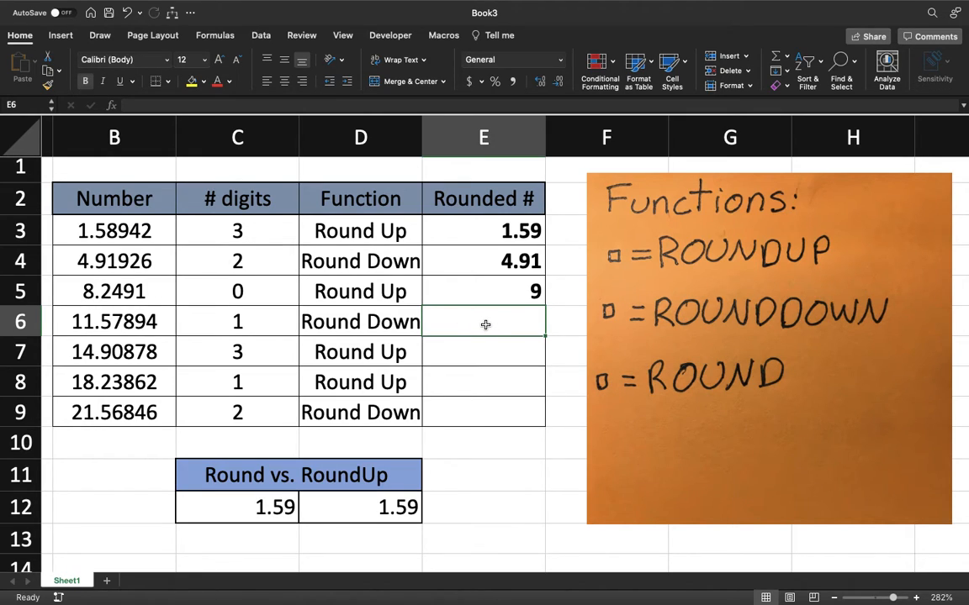
Enter a ROUNDDOWN formula in E6 with B6 as the number and C6 as the digit count
{"action": "type", "text": "="}
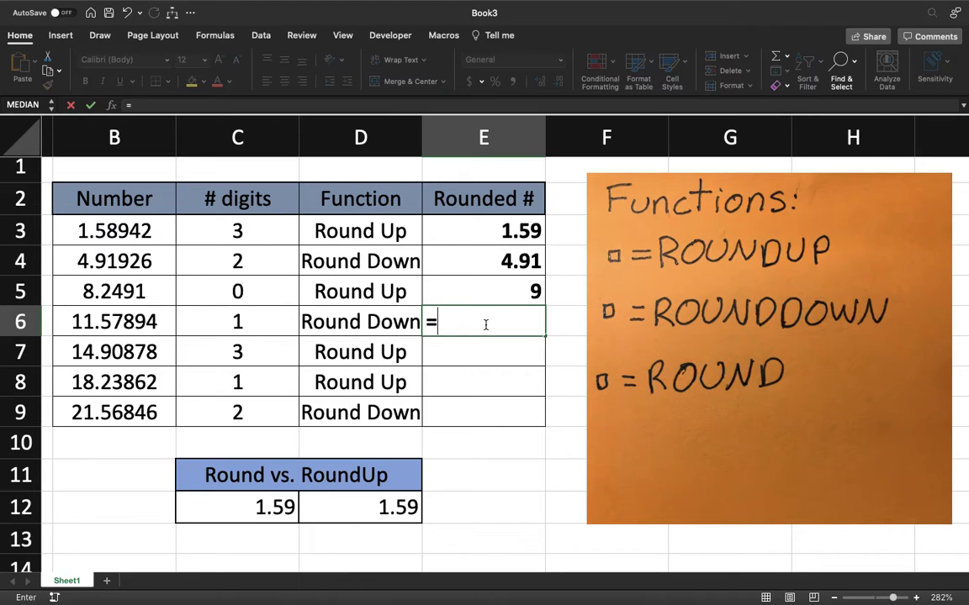
{"action": "type", "text": "rounddonw"}
{"action": "key", "text": "BackSpace"}
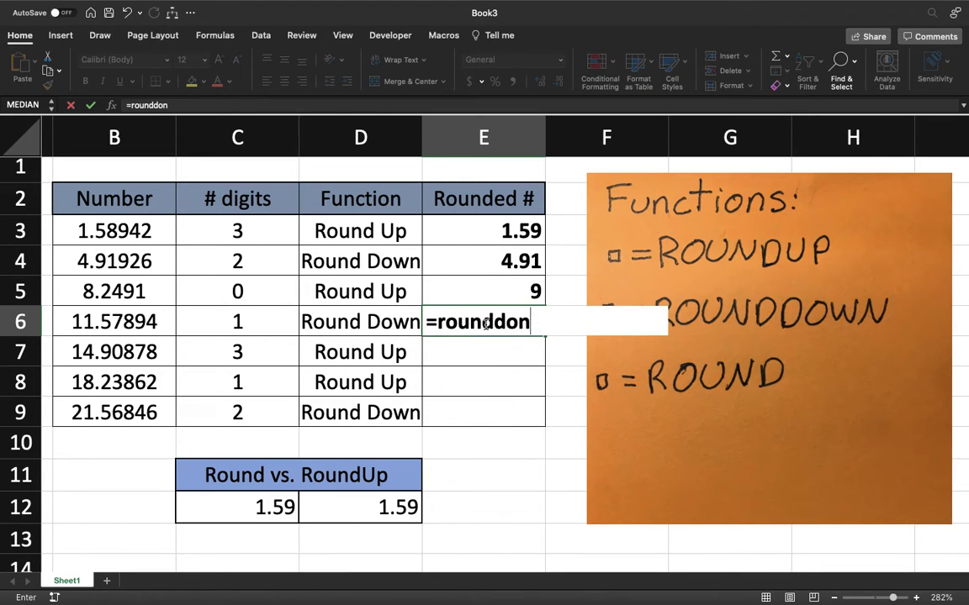
{"action": "key", "text": "BackSpace"}
{"action": "type", "text": "wn("}
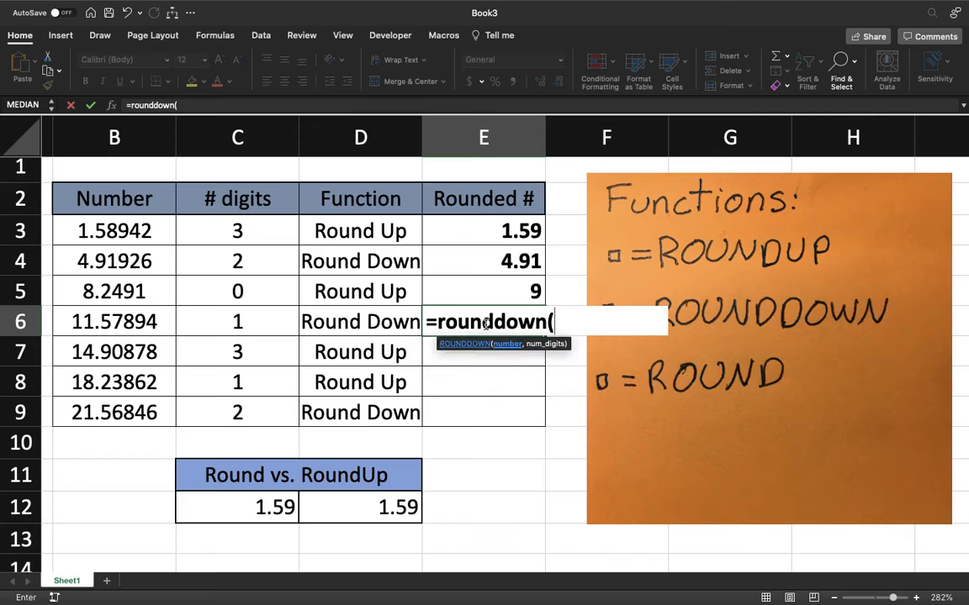
{"action": "left_click", "coordinate": [91, 327]}
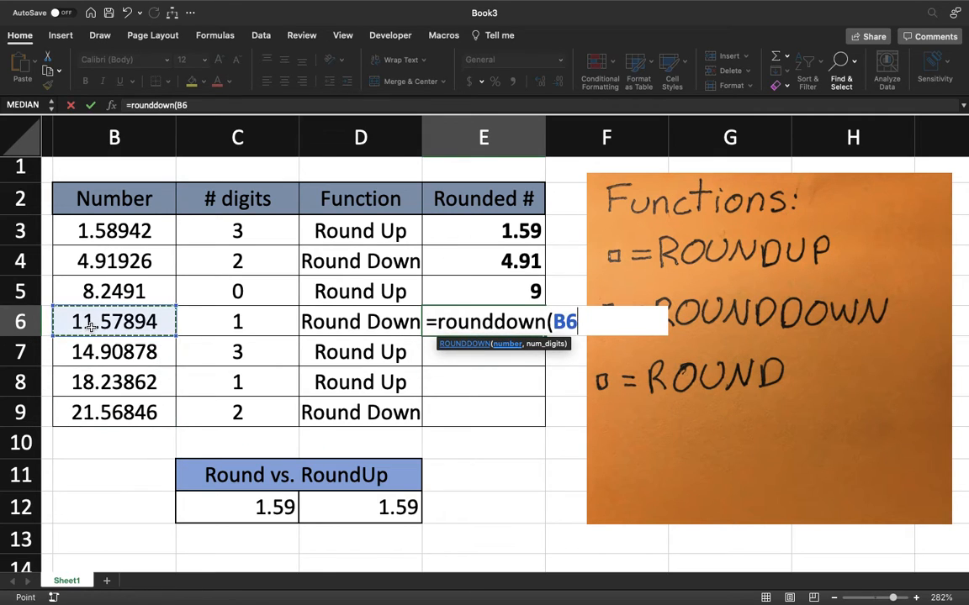
{"action": "type", "text": ","}
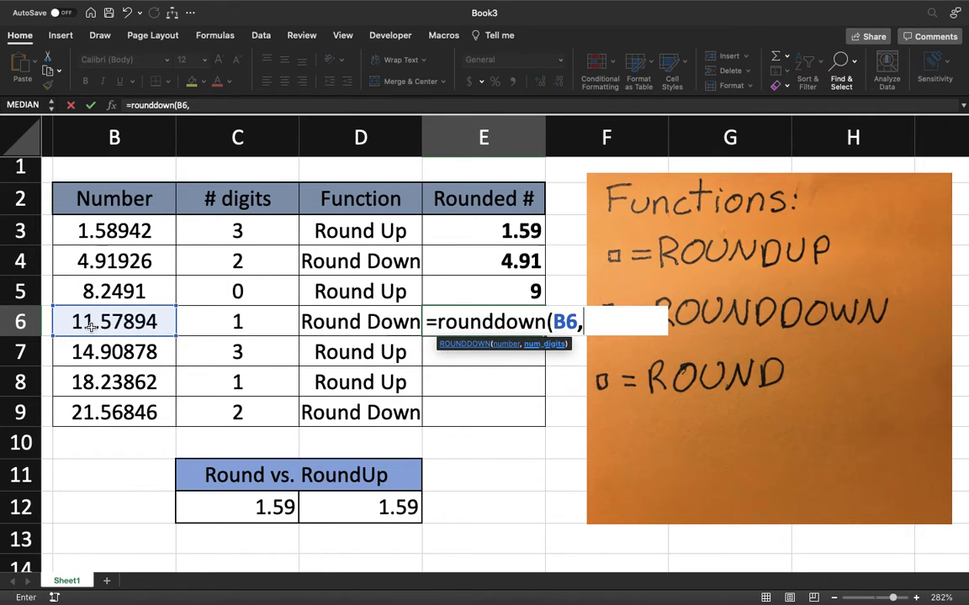
{"action": "left_click", "coordinate": [250, 321]}
{"action": "key", "text": "Return"}
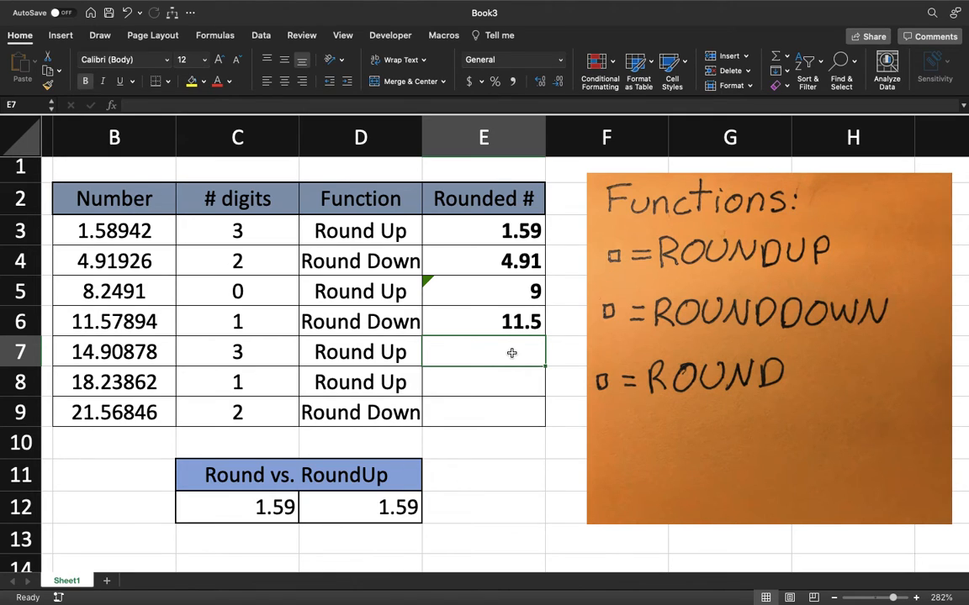
Enter a ROUNDUP formula in E7 with B7 as the number and C7 as the digit count
{"action": "type", "text": "="}
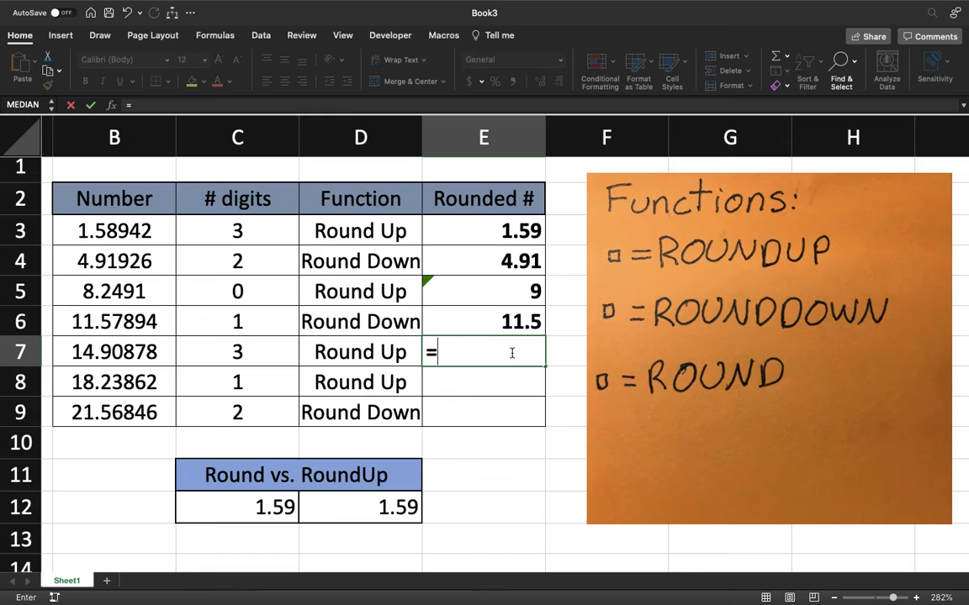
{"action": "type", "text": "roundup("}
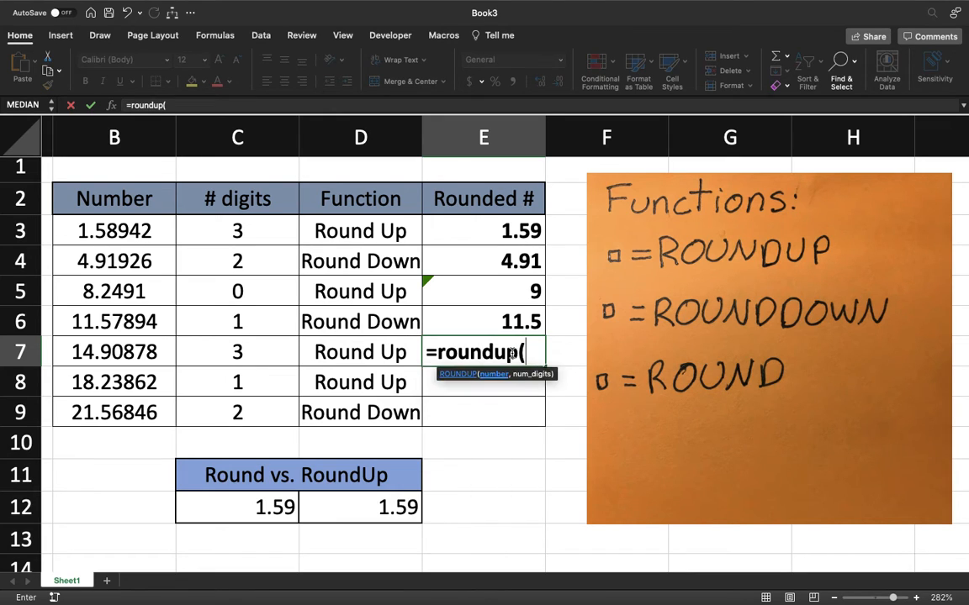
{"action": "left_click", "coordinate": [140, 356]}
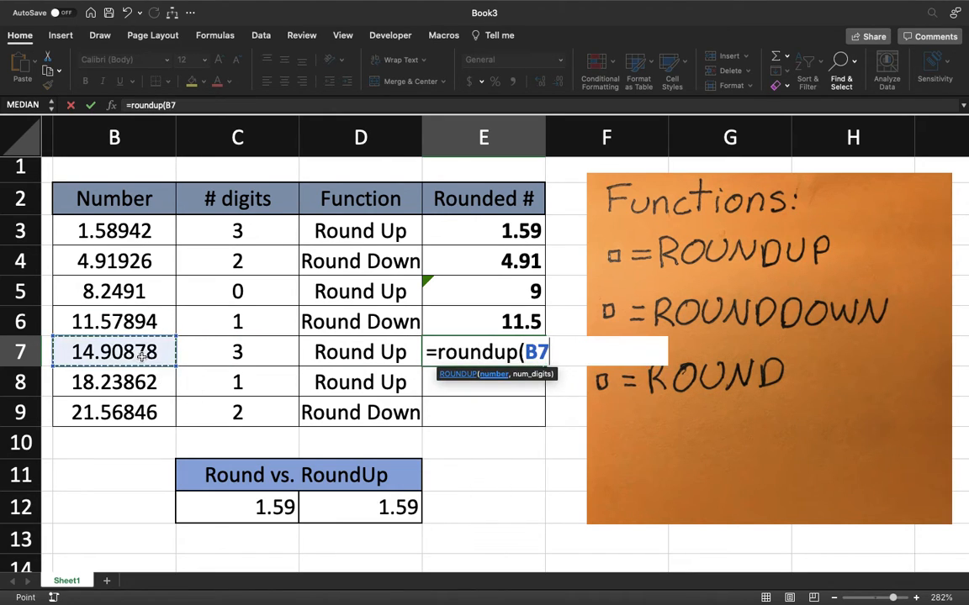
{"action": "type", "text": ","}
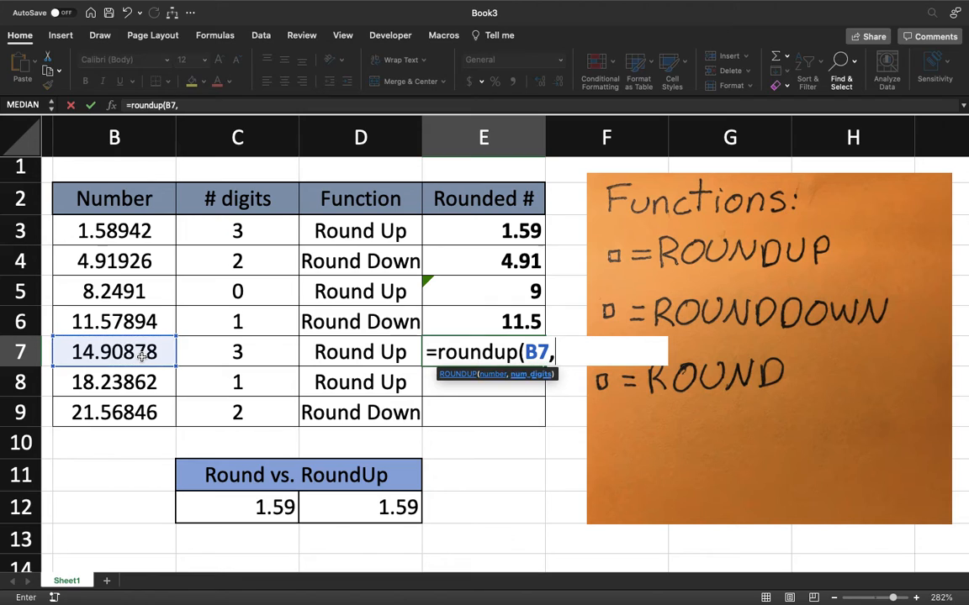
{"action": "left_click", "coordinate": [251, 353]}
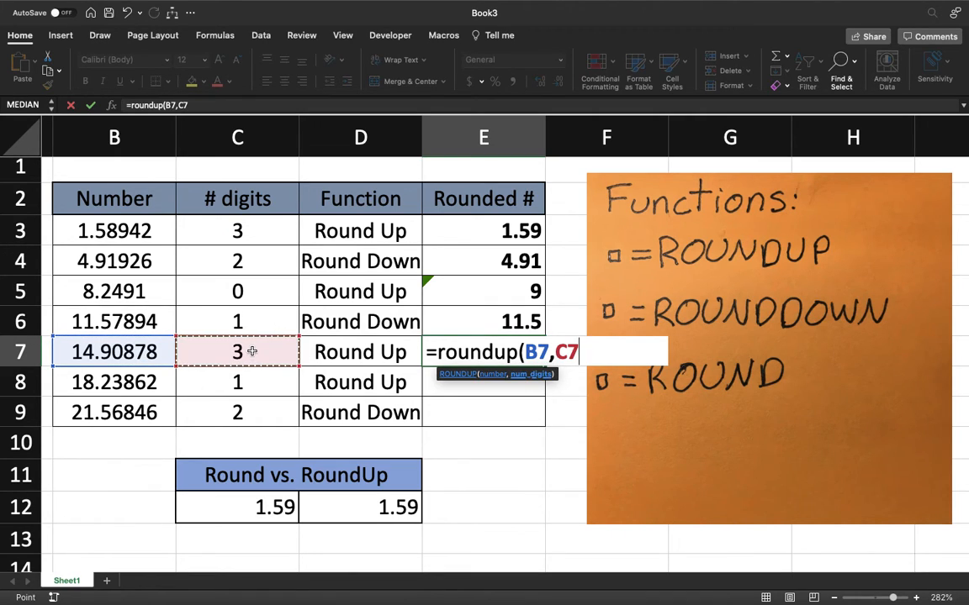
{"action": "key", "text": "Return"}
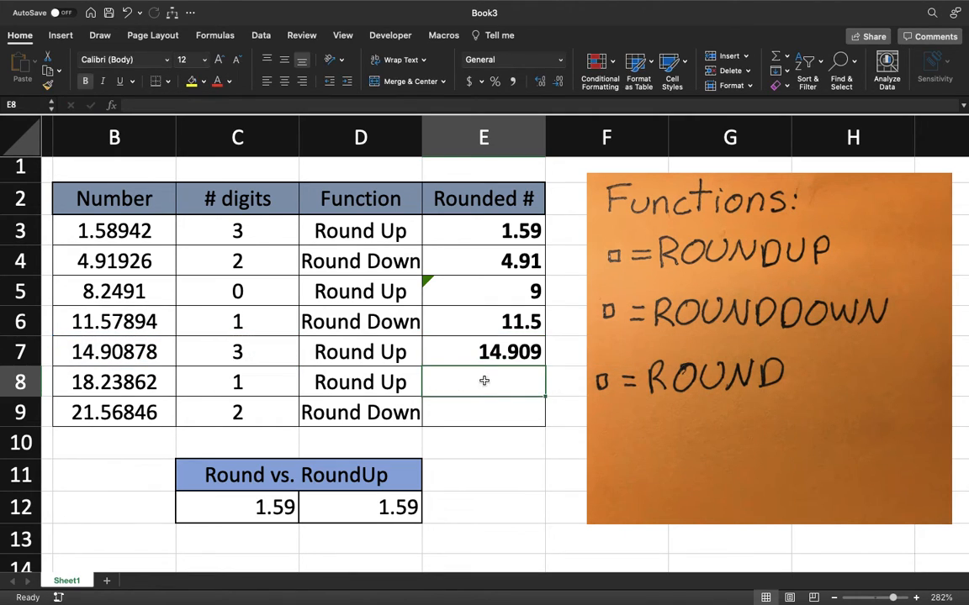
Enter a ROUNDUP formula in E8 that rounds B8 up with the digit count given directly as 1
{"action": "type", "text": "="}
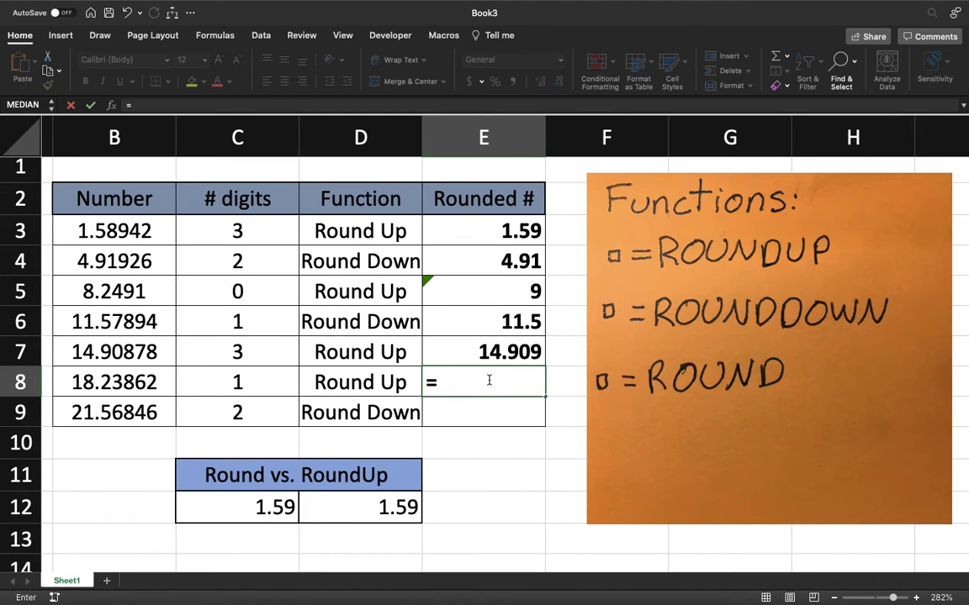
{"action": "type", "text": "roundup("}
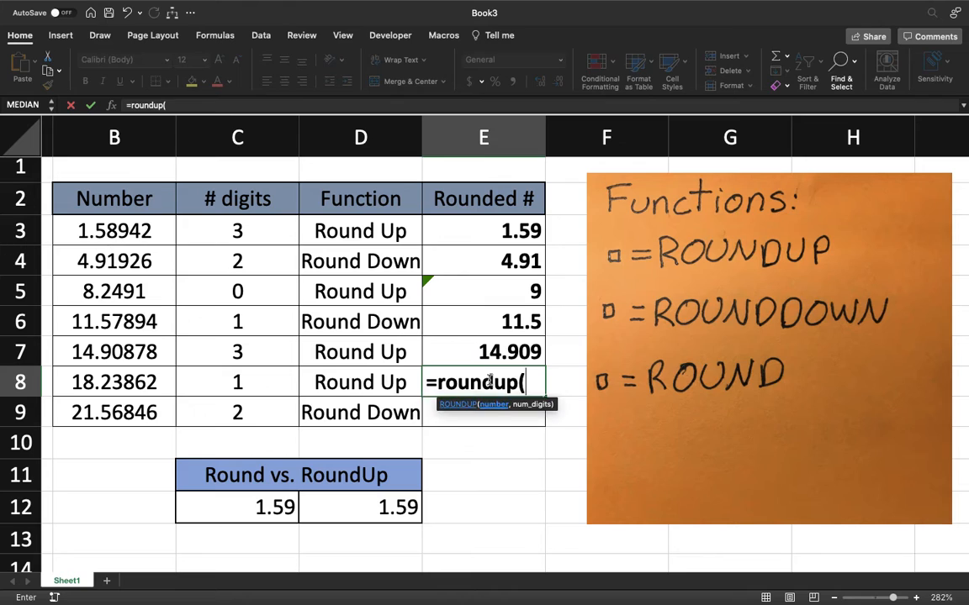
{"action": "left_click", "coordinate": [115, 385]}
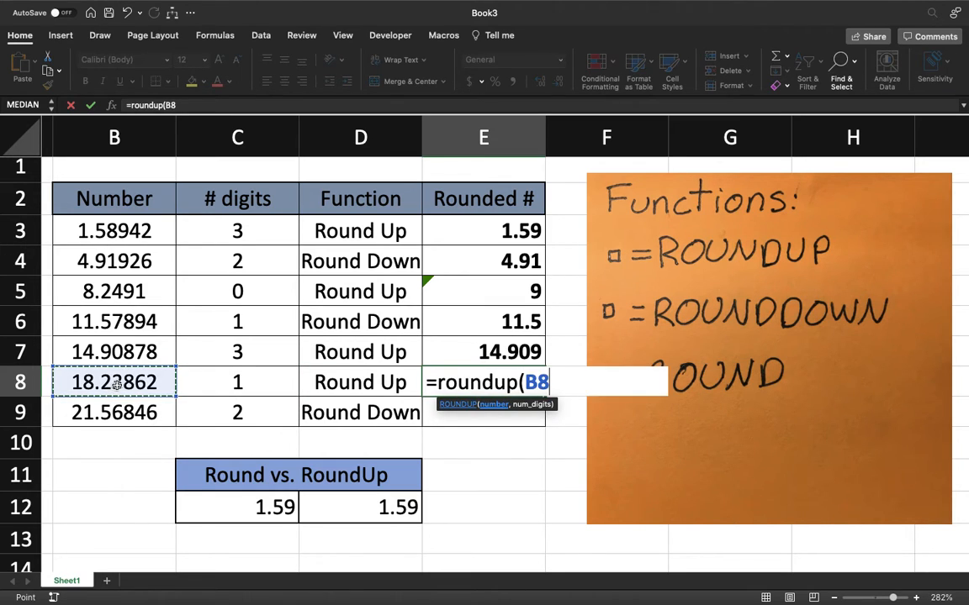
{"action": "type", "text": ","}
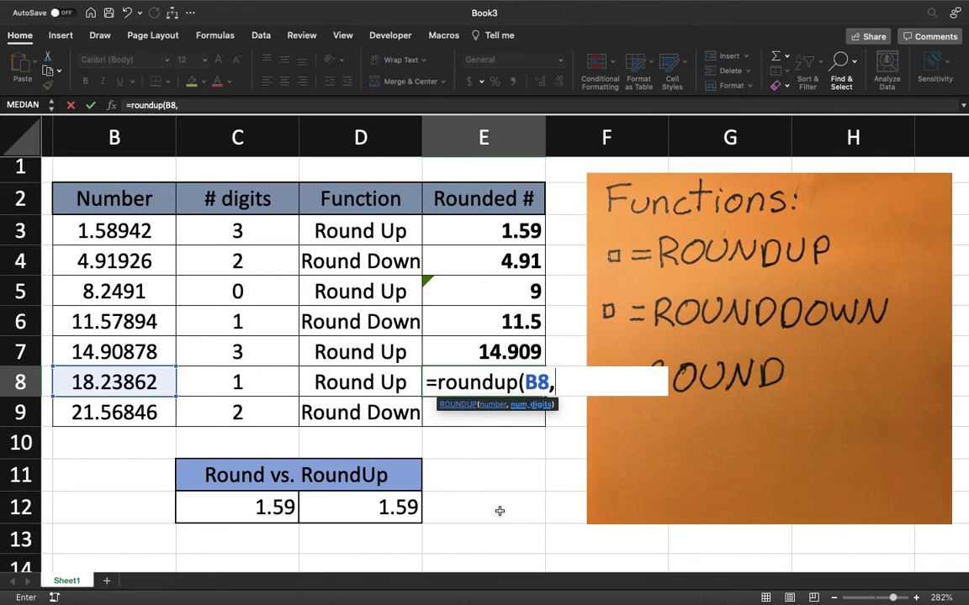
{"action": "type", "text": "1"}
{"action": "key", "text": "Return"}
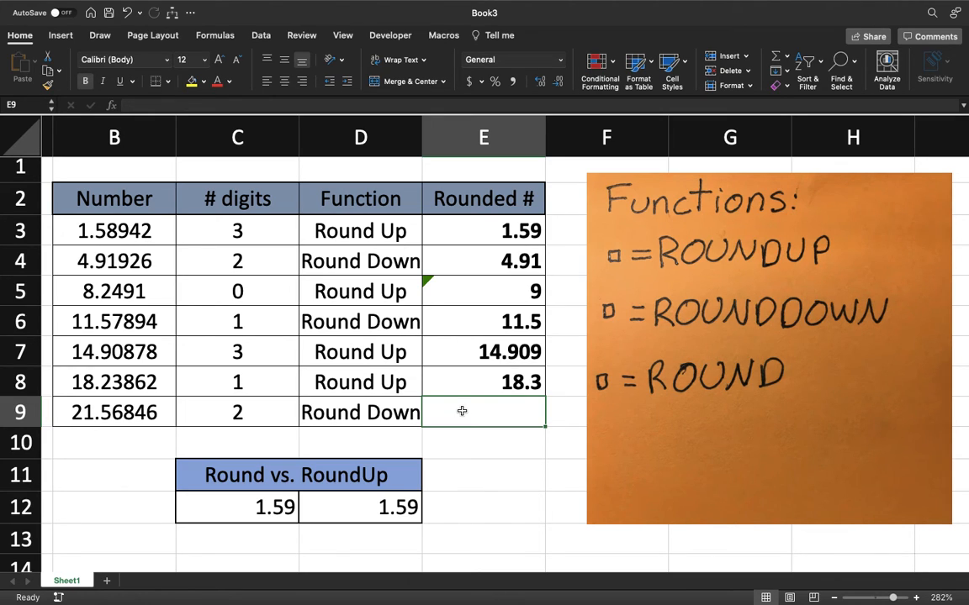
Enter a ROUNDDOWN formula in E9 that rounds B9 down with the digit count given directly as 2
{"action": "type", "text": "=roundd"}
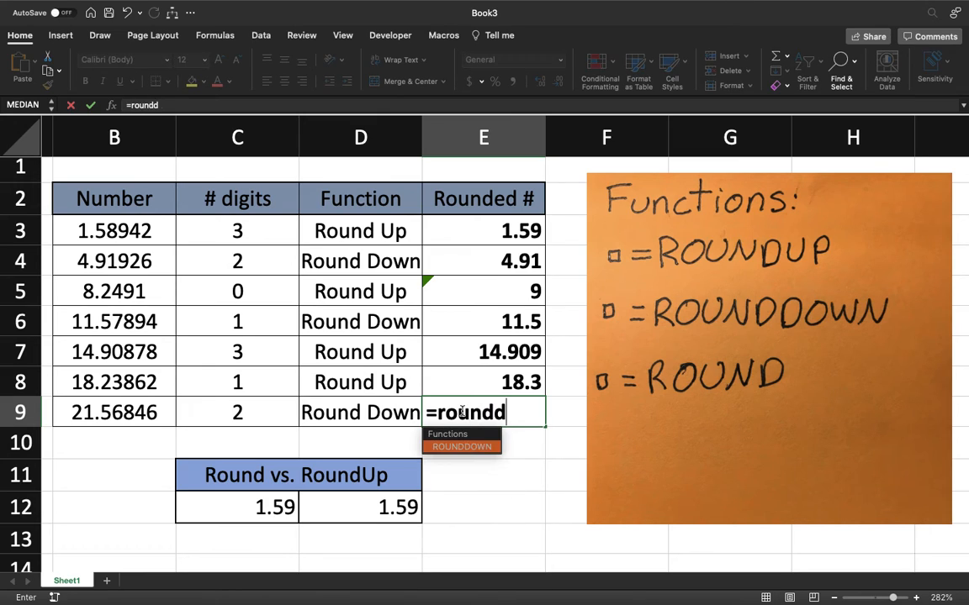
{"action": "type", "text": "own("}
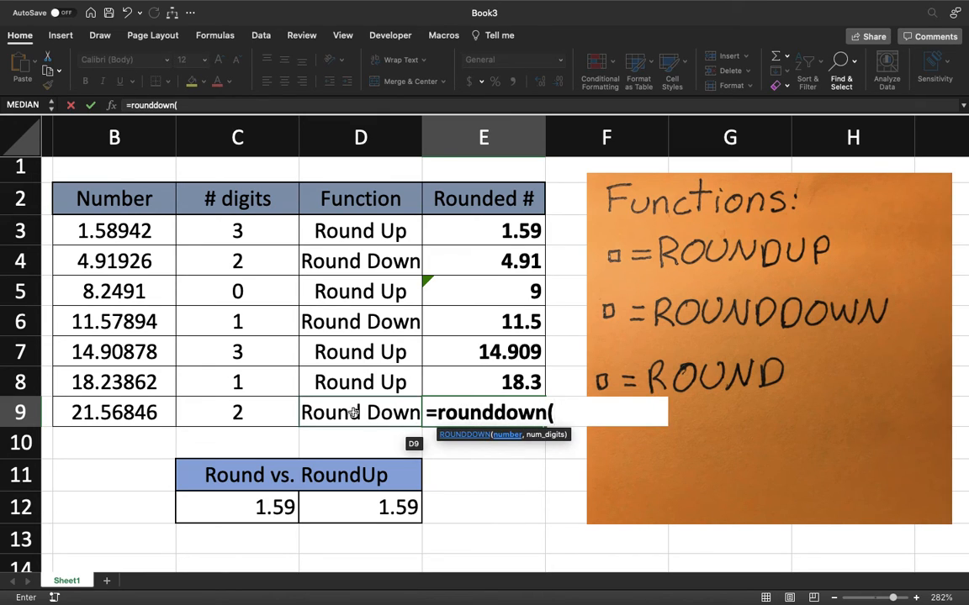
{"action": "left_click", "coordinate": [143, 413]}
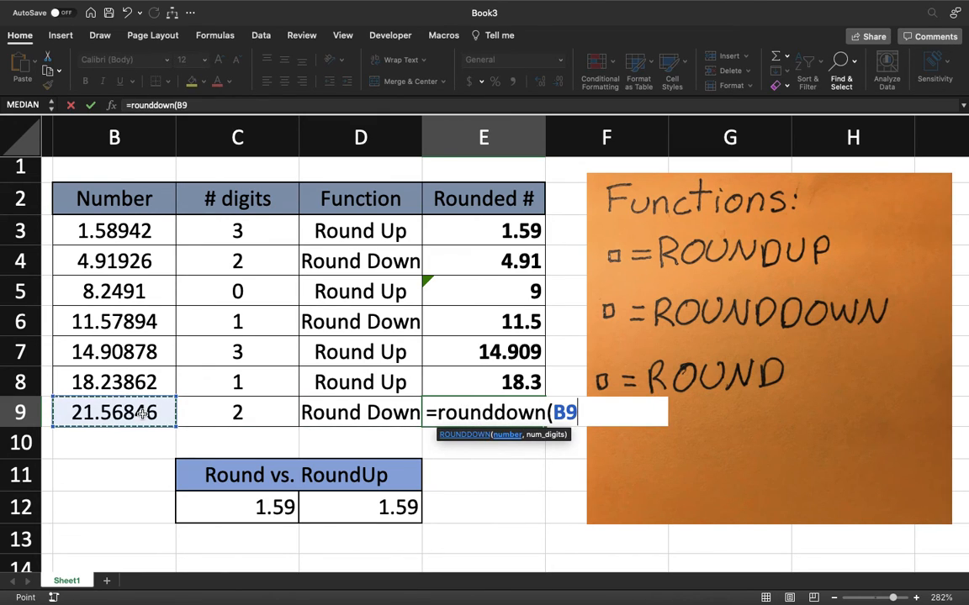
{"action": "type", "text": ","}
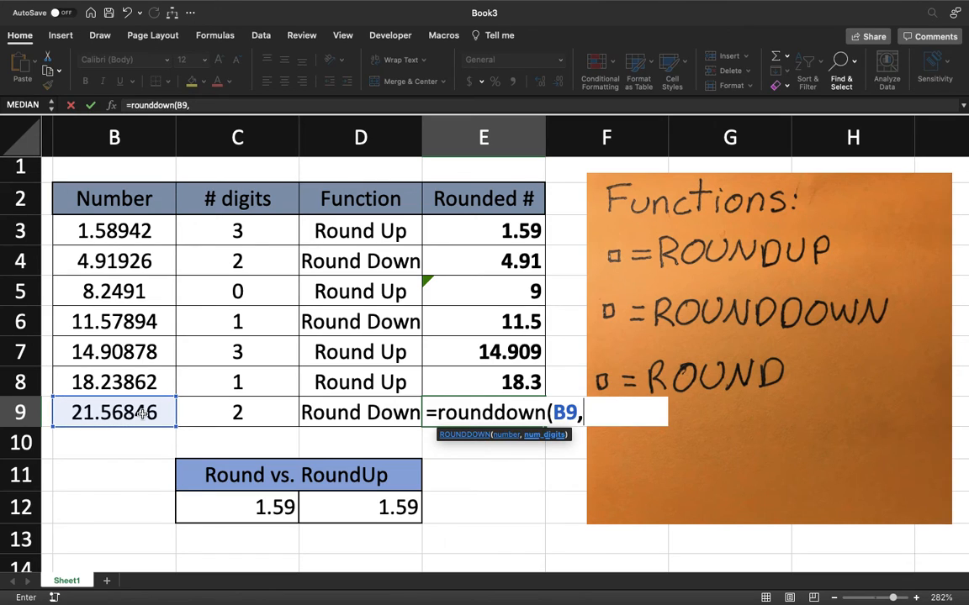
{"action": "type", "text": "2"}
{"action": "key", "text": "Return"}
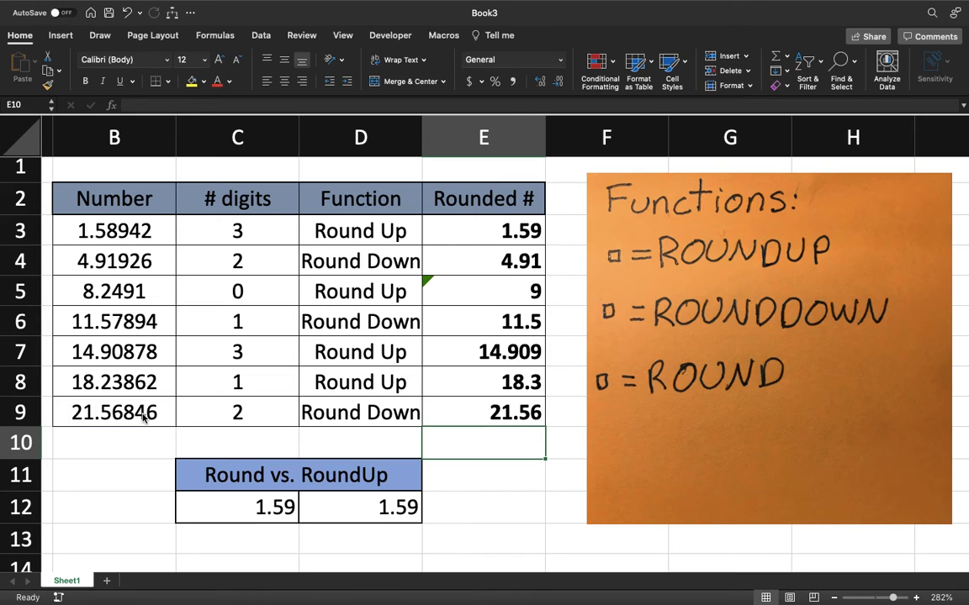